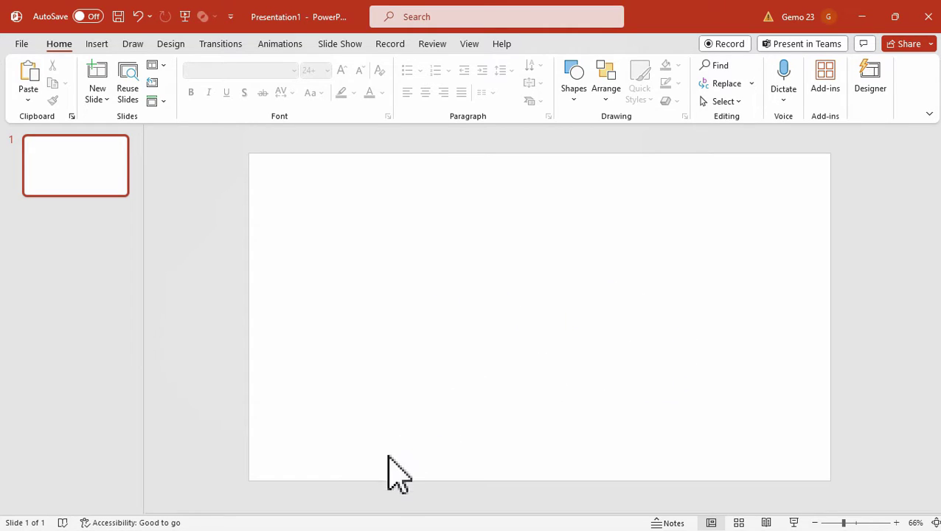
Step: Bring the Chrome window with 123rf.com forward from the taskbar
{"action": "left_click", "coordinate": [332, 520]}
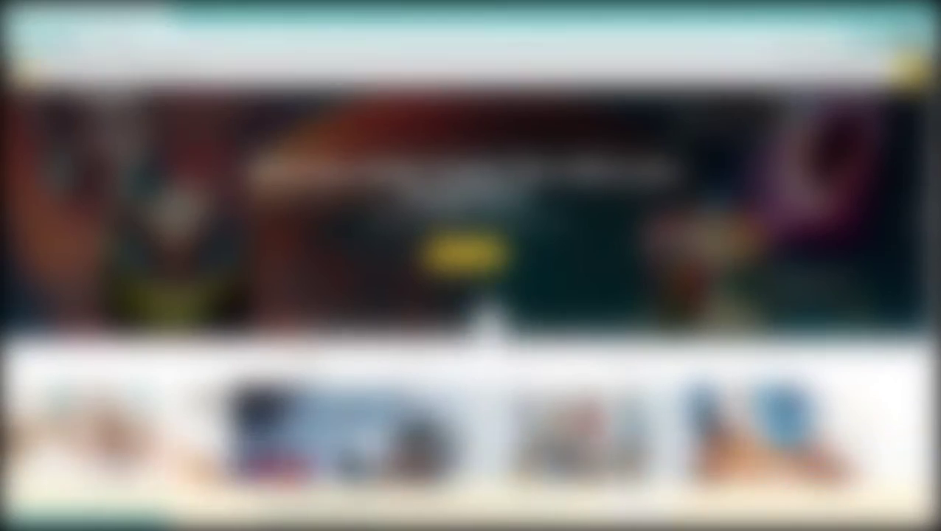
{"action": "scroll", "coordinate": [487, 315], "scroll_direction": "down", "scroll_amount": 6}
{"action": "scroll", "coordinate": [487, 310], "scroll_direction": "down", "scroll_amount": 7}
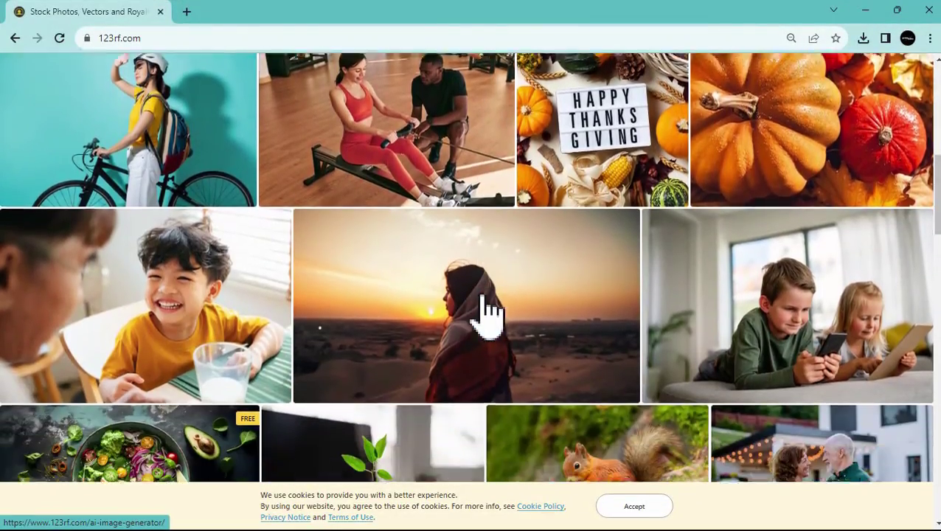
{"action": "scroll", "coordinate": [487, 309], "scroll_direction": "down", "scroll_amount": 3}
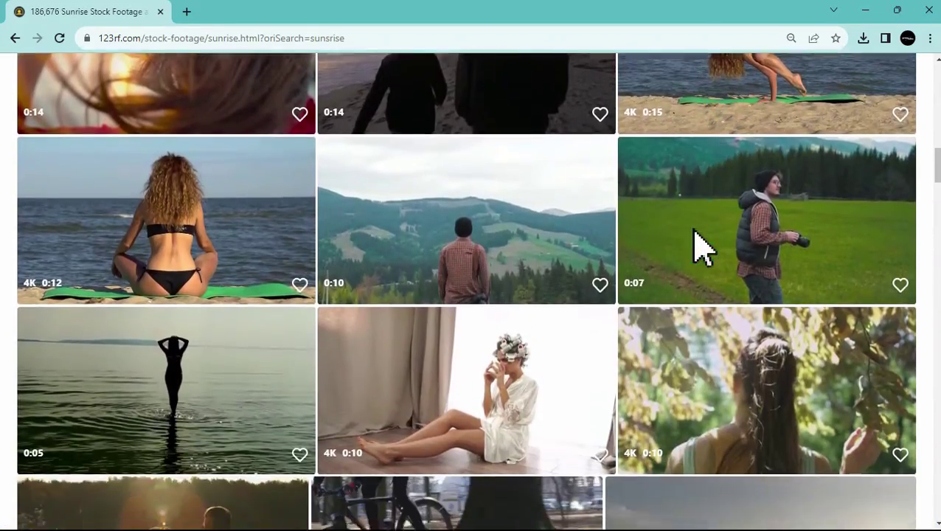
{"action": "scroll", "coordinate": [700, 243], "scroll_direction": "down", "scroll_amount": 9}
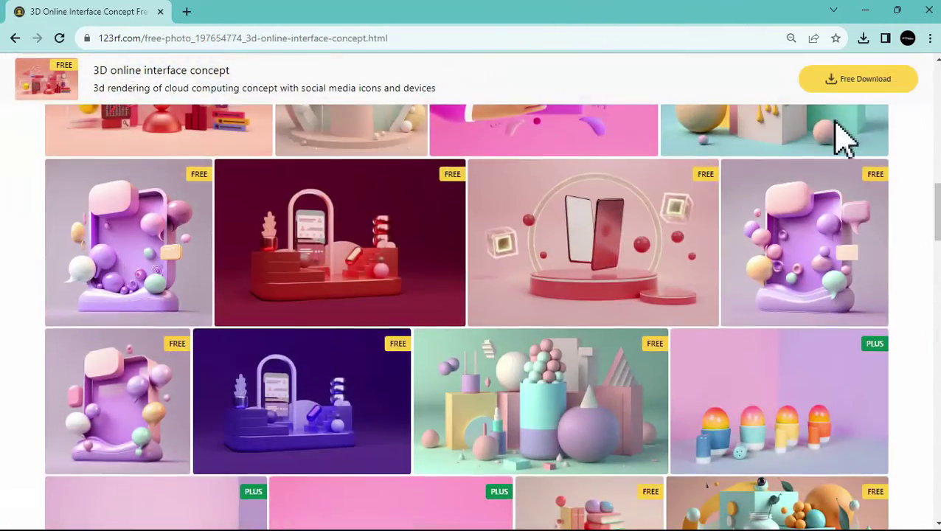
{"action": "scroll", "coordinate": [844, 140], "scroll_direction": "down", "scroll_amount": 3}
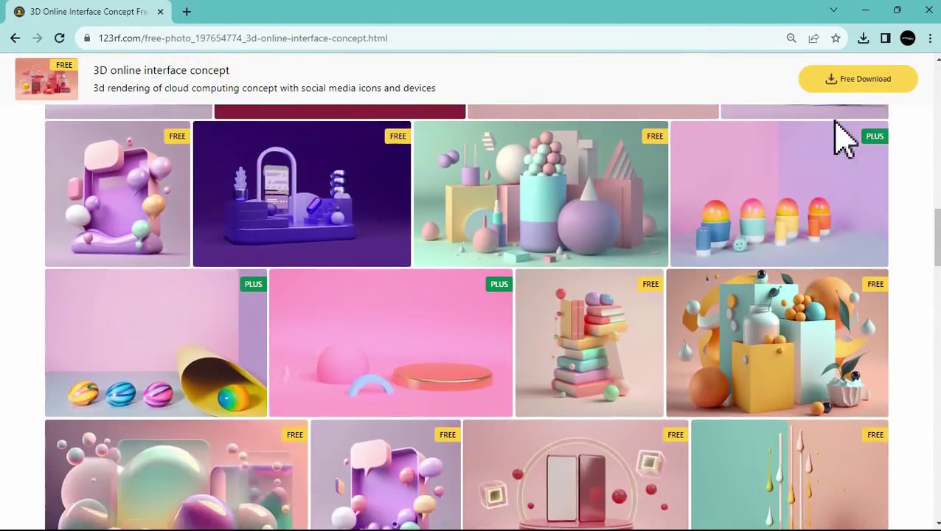
{"action": "scroll", "coordinate": [844, 140], "scroll_direction": "down", "scroll_amount": 10}
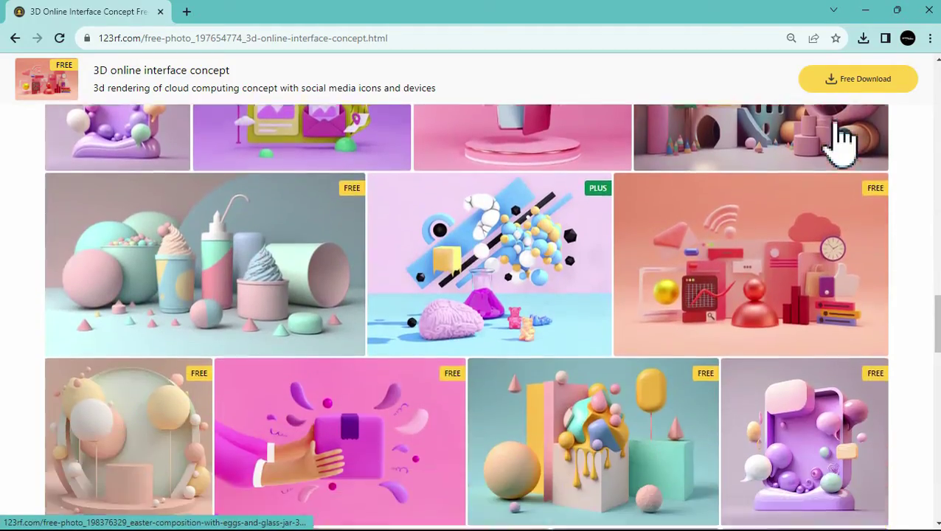
{"action": "scroll", "coordinate": [844, 137], "scroll_direction": "down", "scroll_amount": 5}
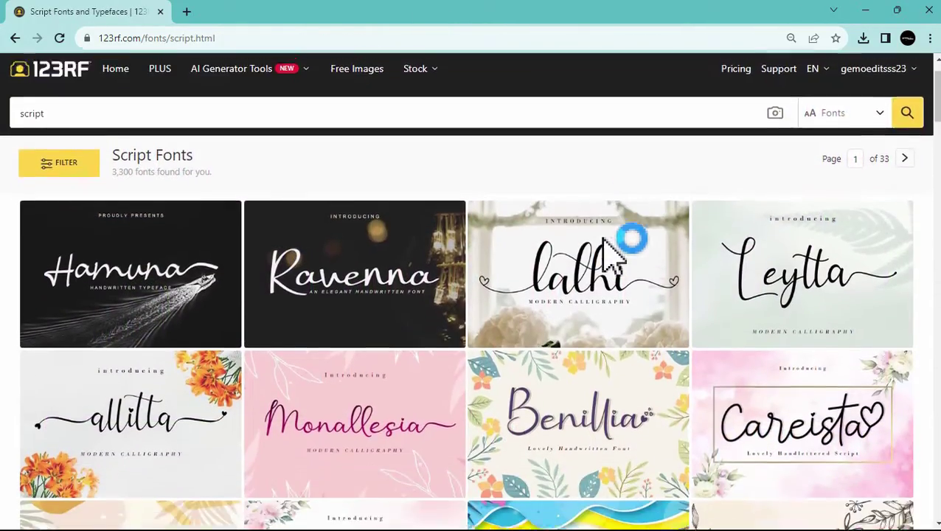
{"action": "scroll", "coordinate": [606, 253], "scroll_direction": "down", "scroll_amount": 4}
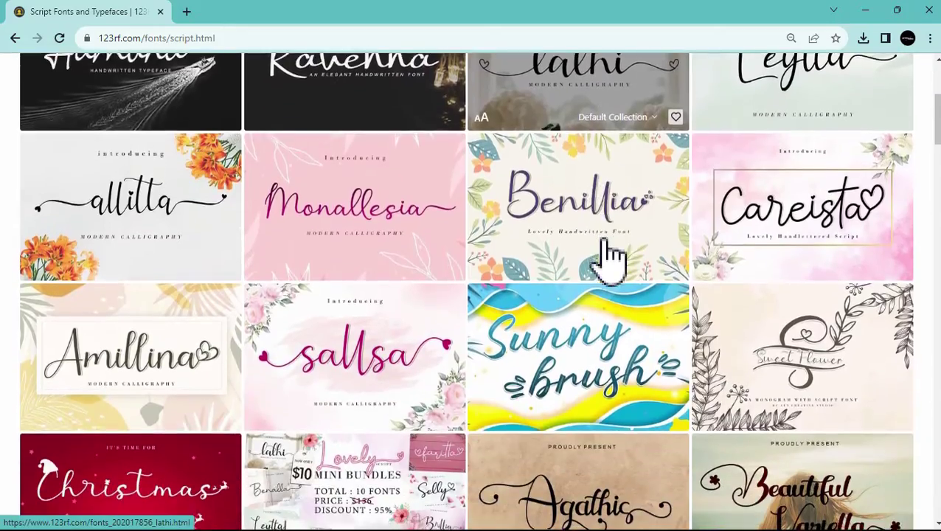
{"action": "scroll", "coordinate": [606, 253], "scroll_direction": "down", "scroll_amount": 7}
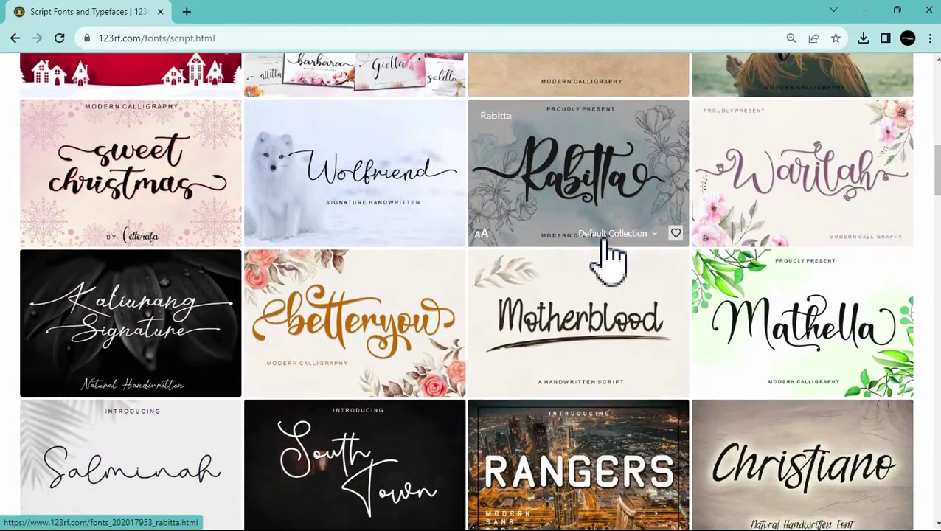
{"action": "scroll", "coordinate": [606, 252], "scroll_direction": "down", "scroll_amount": 7}
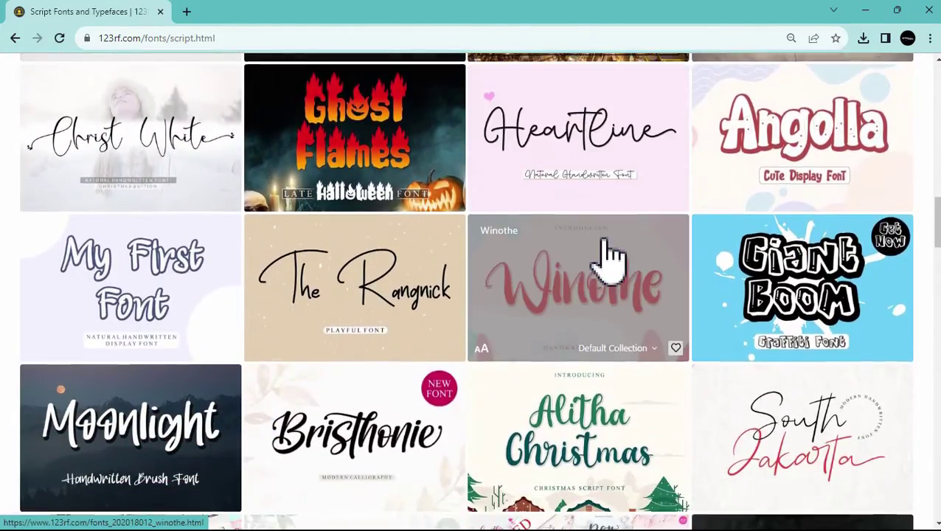
{"action": "scroll", "coordinate": [606, 253], "scroll_direction": "down", "scroll_amount": 6}
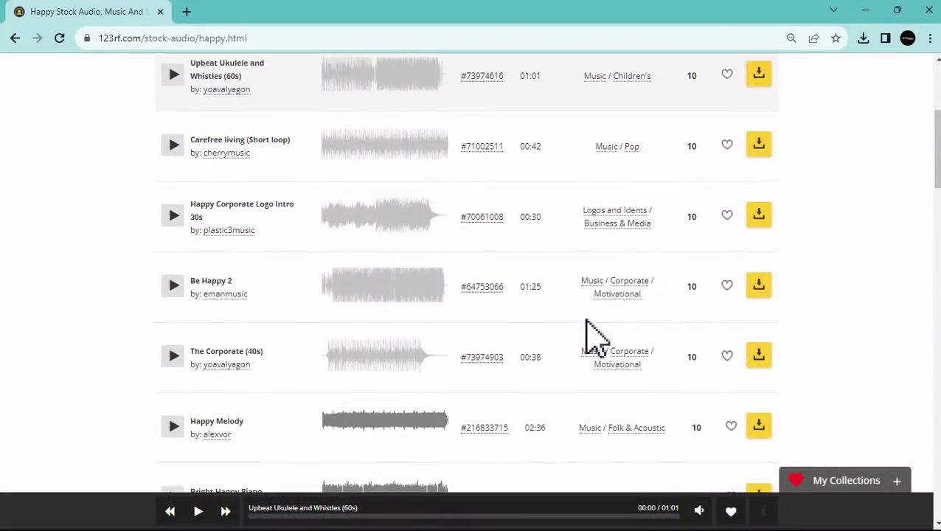
{"action": "scroll", "coordinate": [596, 335], "scroll_direction": "down", "scroll_amount": 7}
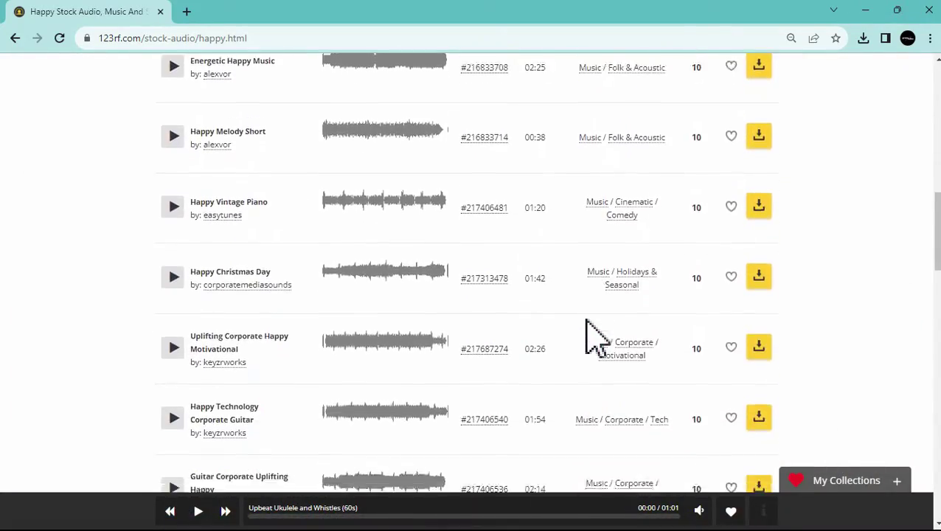
{"action": "scroll", "coordinate": [596, 336], "scroll_direction": "down", "scroll_amount": 5}
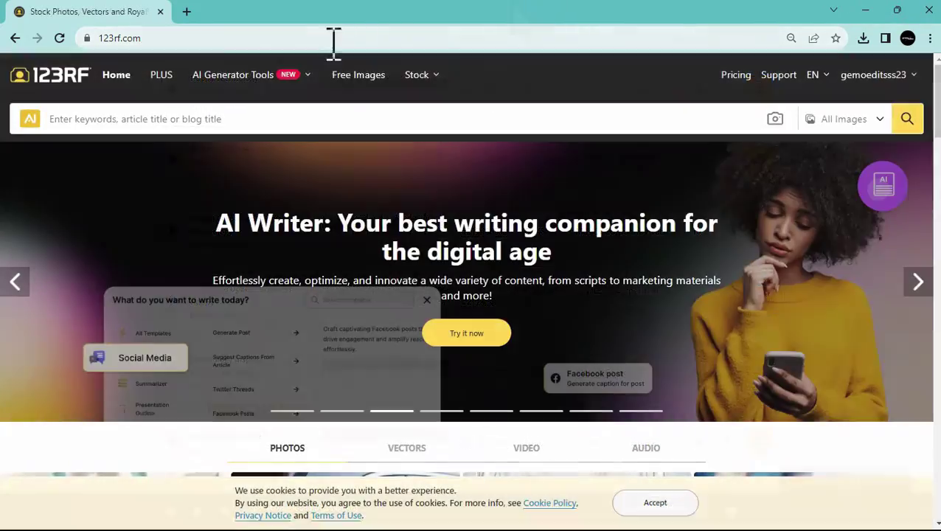
{"action": "mouse_move", "coordinate": [282, 77]}
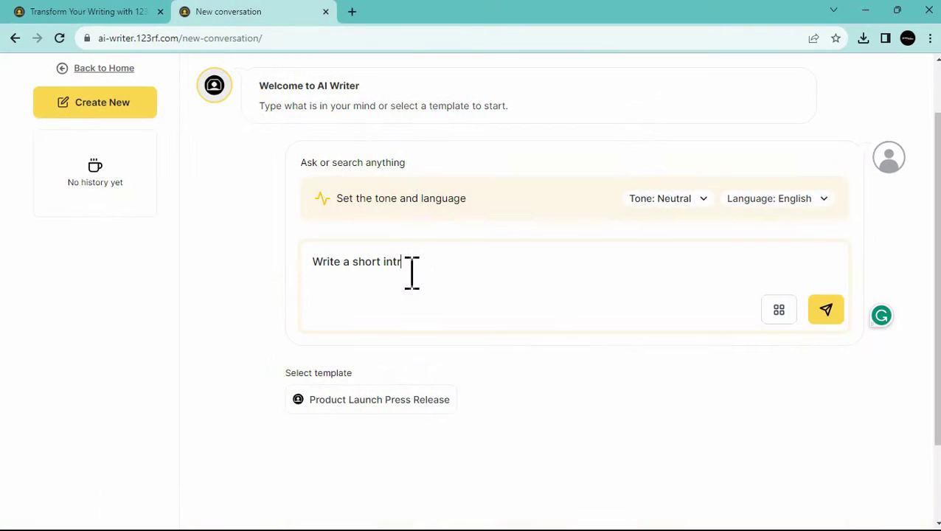
Step: Ask AI Writer for a three-sentence background introduction to the Taj Mahal
{"action": "type", "text": "ground about Taj Mahal in three sentenceso"}
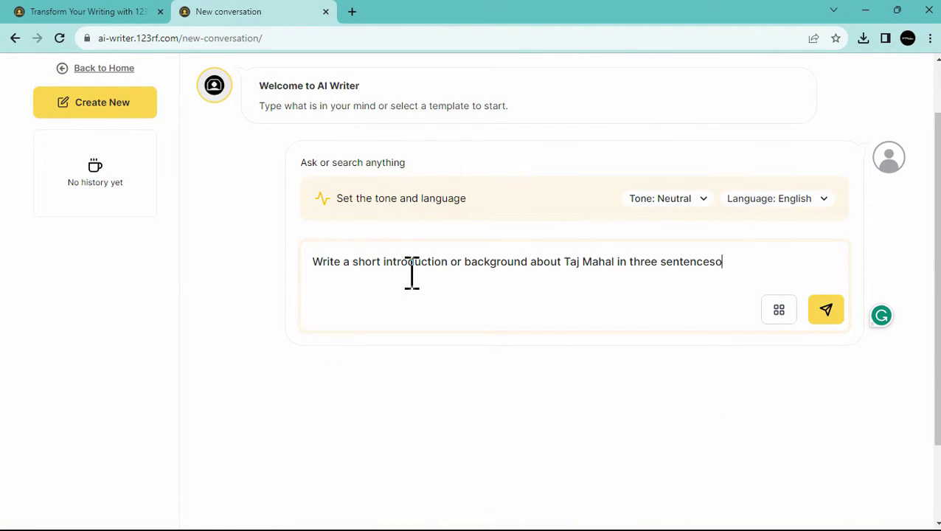
{"action": "left_click", "coordinate": [820, 308]}
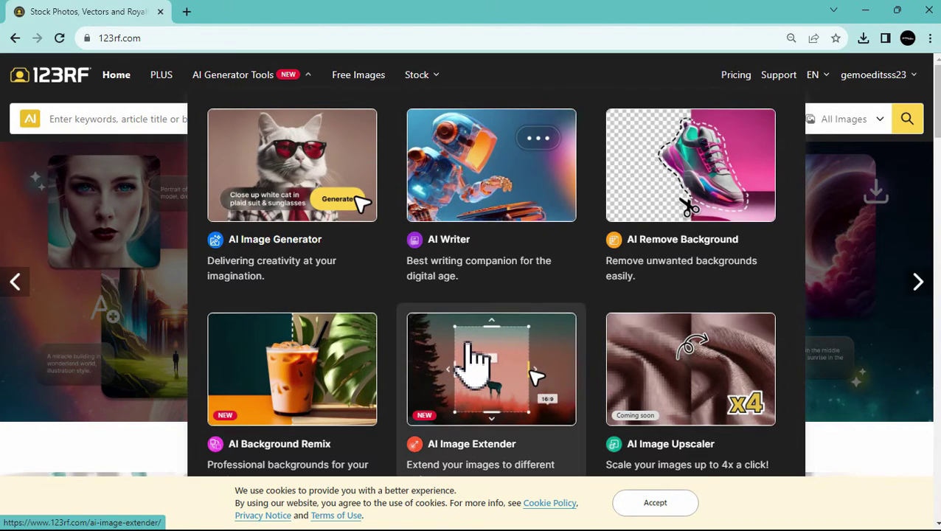
Step: Load the cyberpunk sample in AI Image Extender and generate its extended version
{"action": "left_click", "coordinate": [479, 361]}
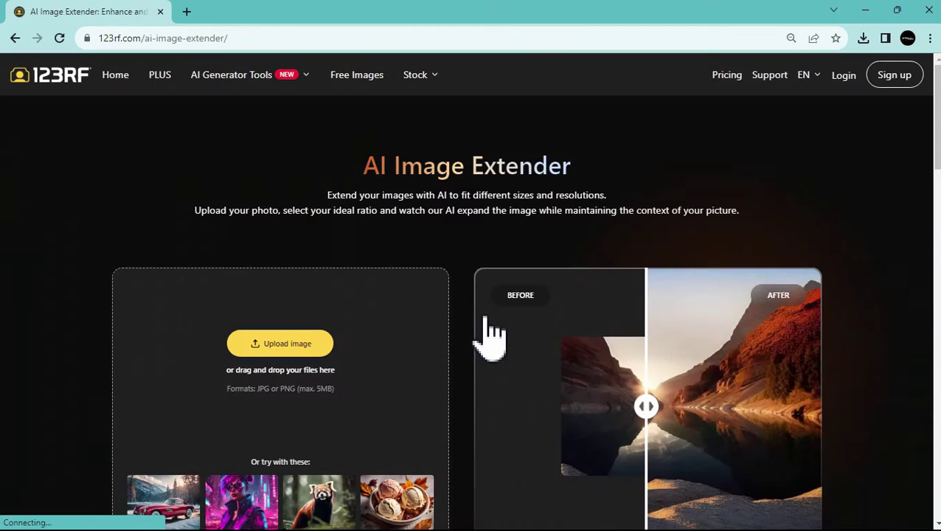
{"action": "scroll", "coordinate": [266, 361], "scroll_direction": "down", "scroll_amount": 3}
{"action": "left_click", "coordinate": [244, 298]}
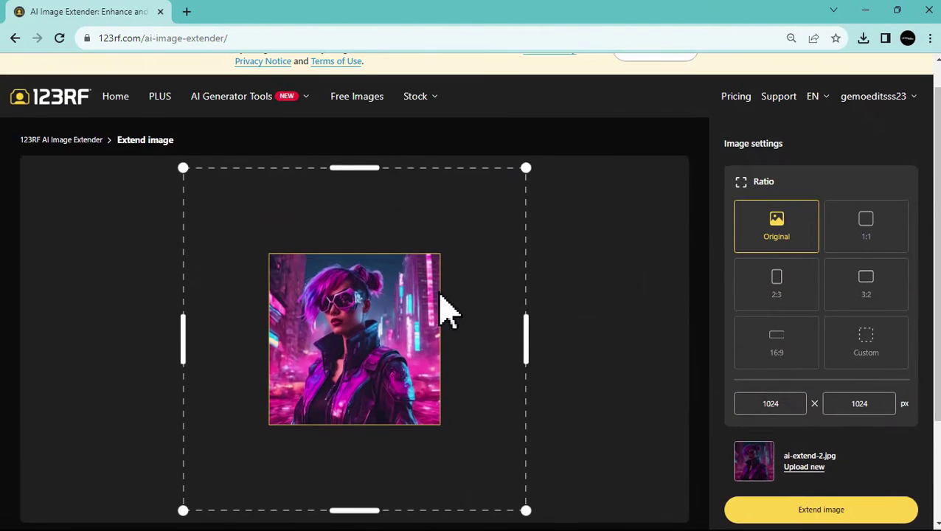
{"action": "scroll", "coordinate": [443, 306], "scroll_direction": "down", "scroll_amount": 1}
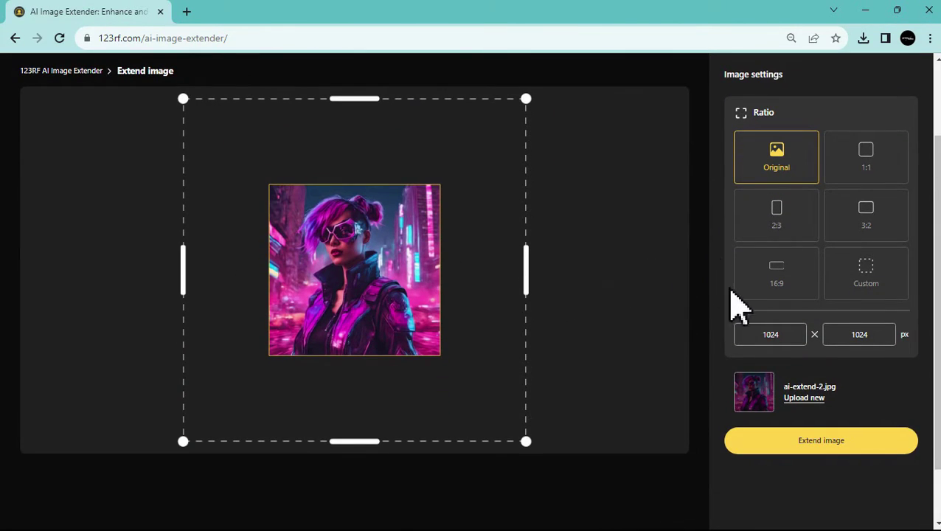
{"action": "left_click", "coordinate": [807, 443]}
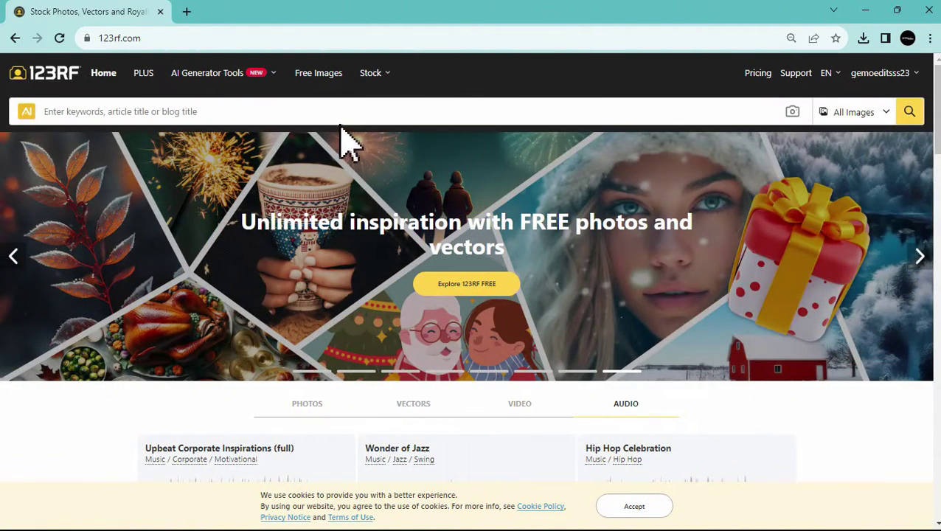
Step: Search 123RF for 'taj mahal' and scroll through the results grid and back up
{"action": "left_click", "coordinate": [355, 115]}
{"action": "type", "text": "taj ma"}
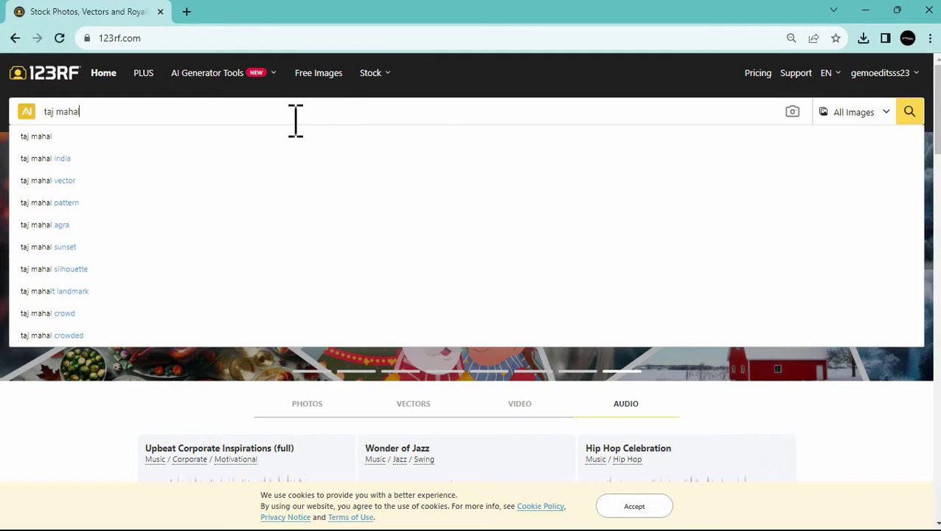
{"action": "type", "text": "hal"}
{"action": "key", "text": "ctrl+plus"}
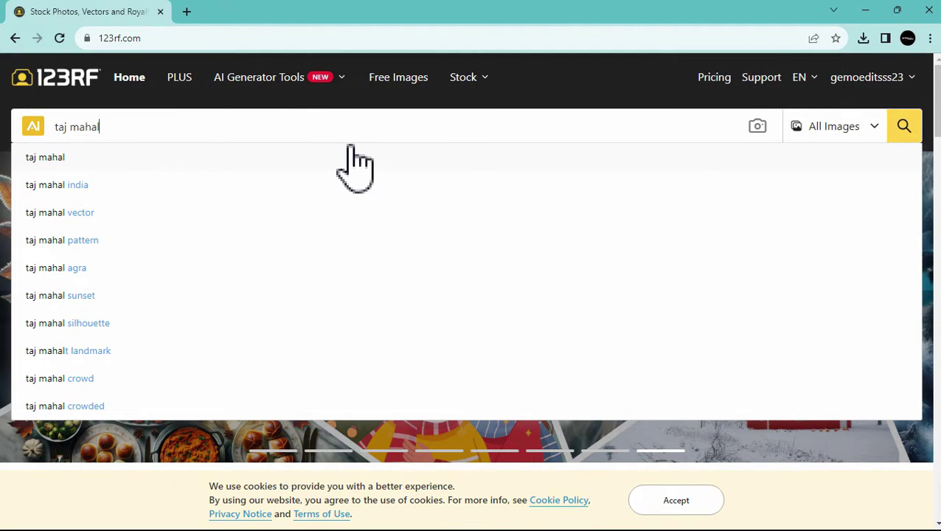
{"action": "key", "text": "Return"}
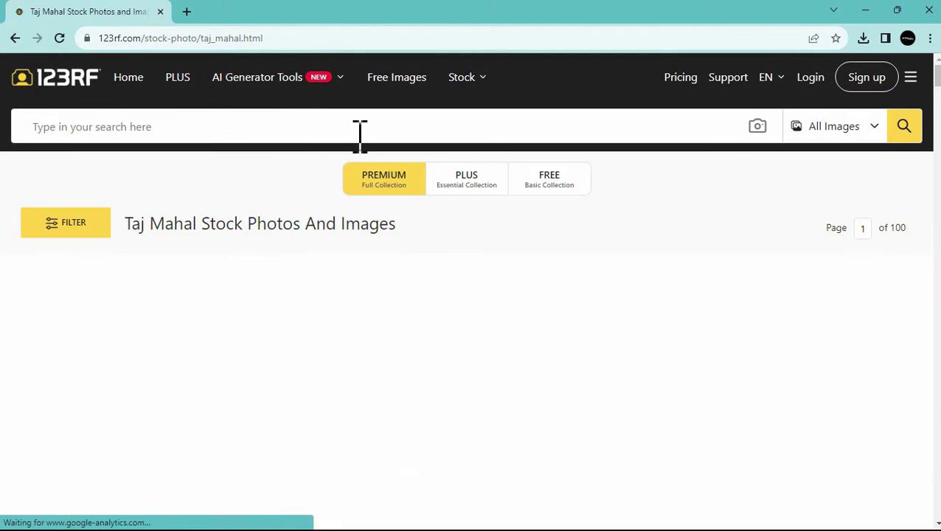
{"action": "scroll", "coordinate": [379, 156], "scroll_direction": "down", "scroll_amount": 4}
{"action": "scroll", "coordinate": [383, 173], "scroll_direction": "down", "scroll_amount": 12}
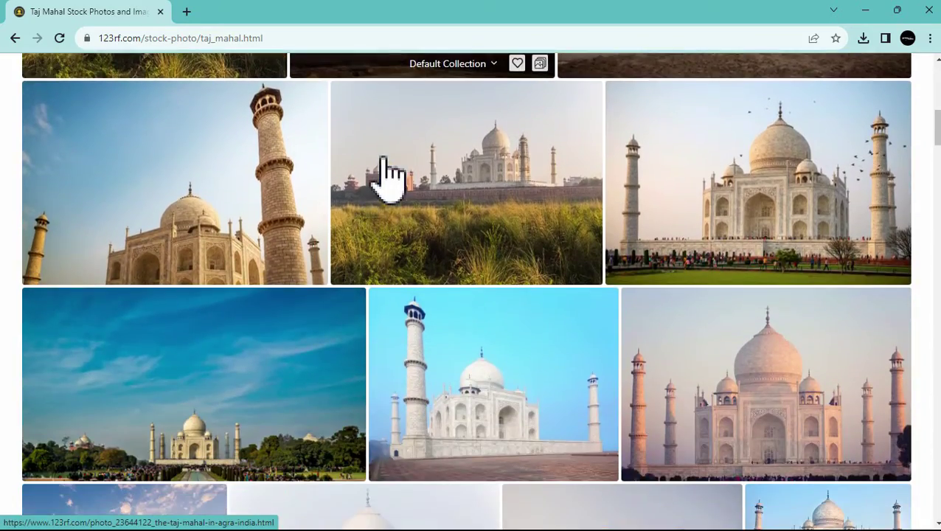
{"action": "scroll", "coordinate": [388, 177], "scroll_direction": "down", "scroll_amount": 10}
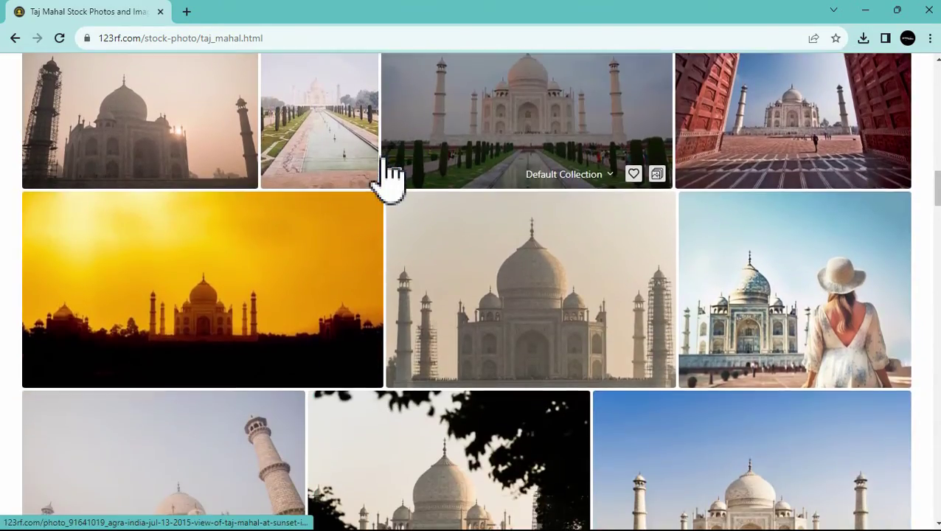
{"action": "scroll", "coordinate": [387, 177], "scroll_direction": "down", "scroll_amount": 1}
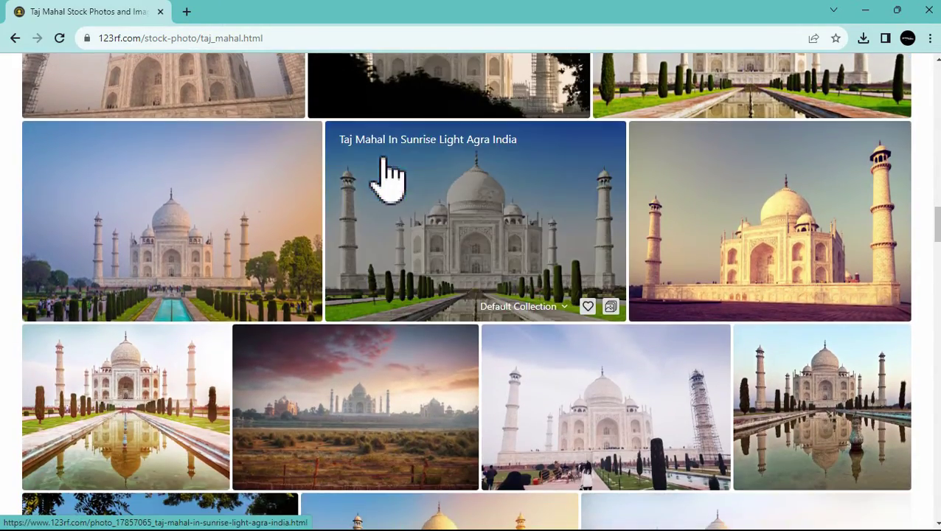
{"action": "scroll", "coordinate": [667, 214], "scroll_direction": "up", "scroll_amount": 5}
{"action": "scroll", "coordinate": [667, 214], "scroll_direction": "up", "scroll_amount": 15}
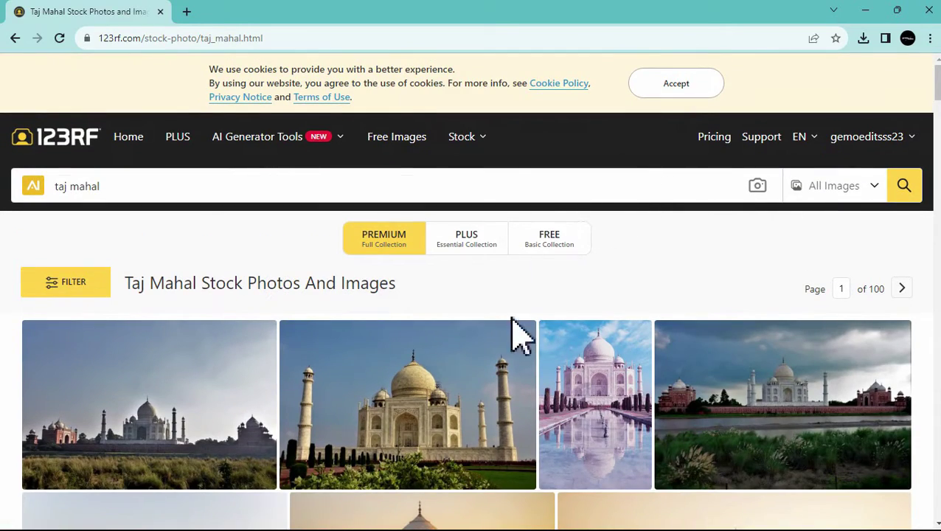
Step: Filter the results to FREE Basic Collection images and open the 'Taj Mahal India' photo
{"action": "left_click", "coordinate": [555, 247]}
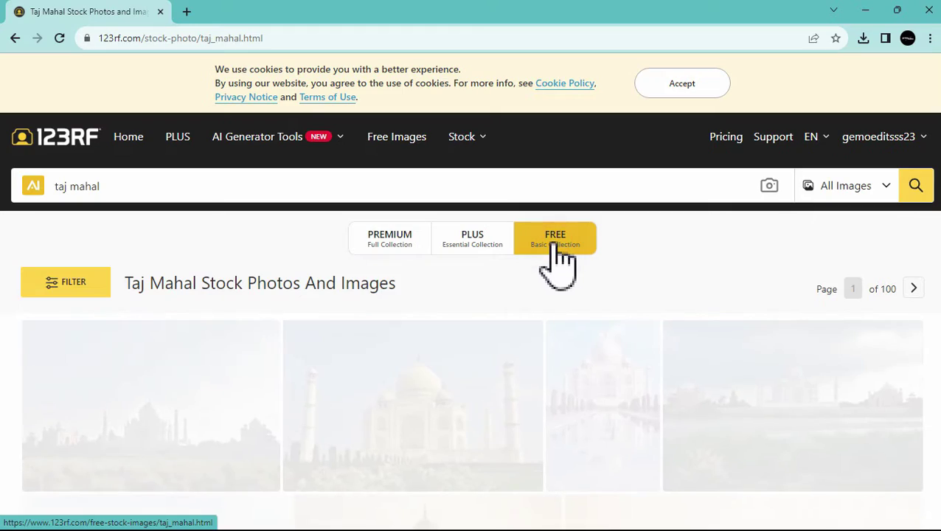
{"action": "scroll", "coordinate": [649, 268], "scroll_direction": "down", "scroll_amount": 5}
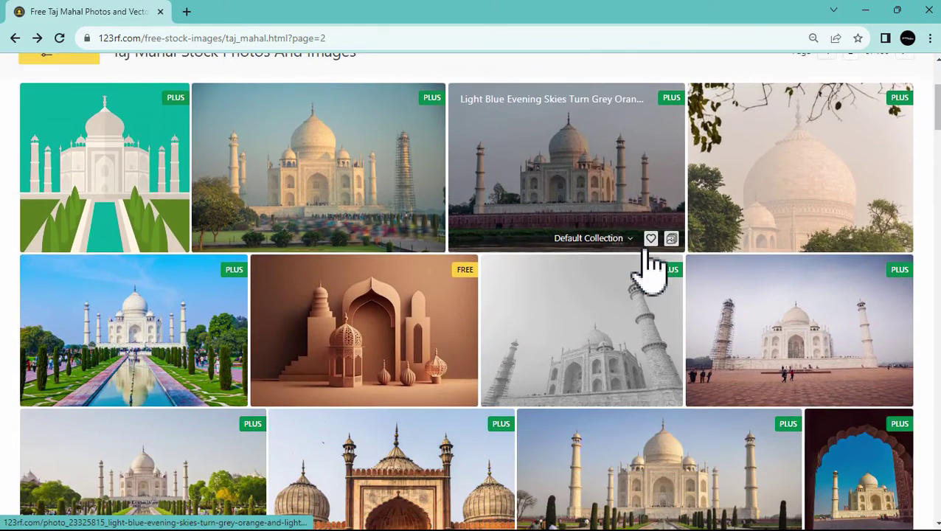
{"action": "scroll", "coordinate": [649, 268], "scroll_direction": "down", "scroll_amount": 6}
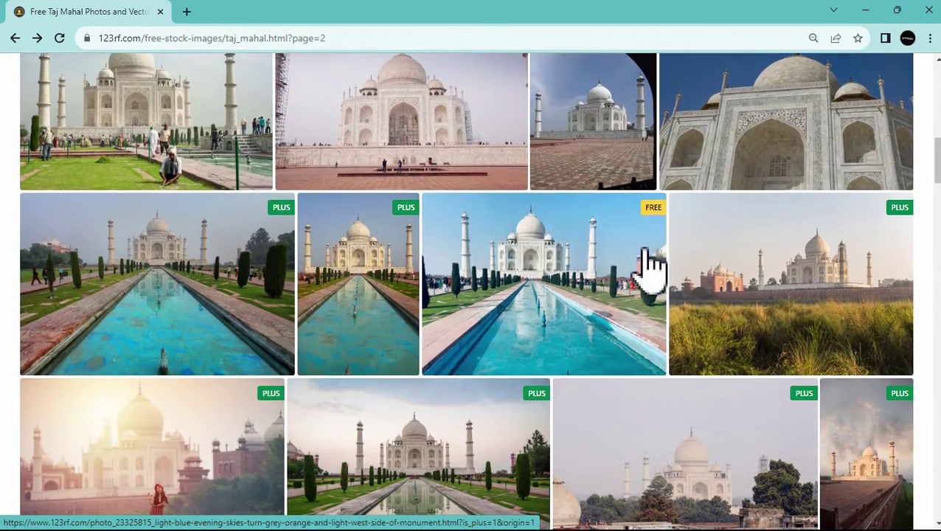
{"action": "left_click", "coordinate": [572, 295]}
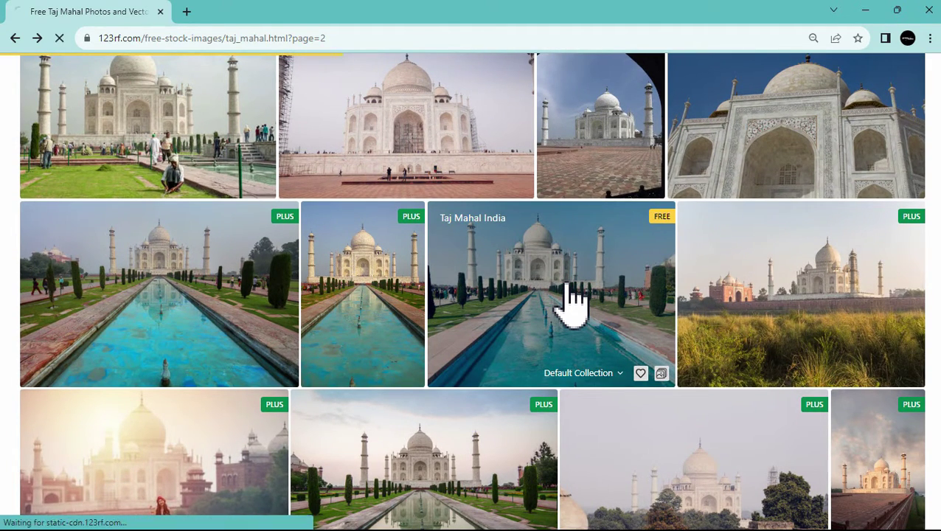
Step: Review the free photo's page and start its 4032 x 3024 px free download
{"action": "scroll", "coordinate": [572, 303], "scroll_direction": "down", "scroll_amount": 4}
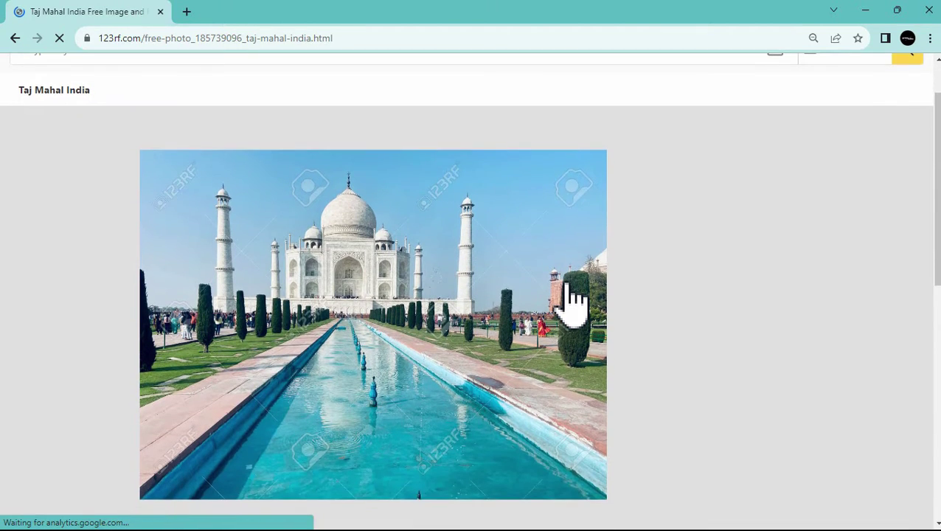
{"action": "scroll", "coordinate": [572, 303], "scroll_direction": "up", "scroll_amount": 2}
{"action": "scroll", "coordinate": [572, 302], "scroll_direction": "up", "scroll_amount": 3}
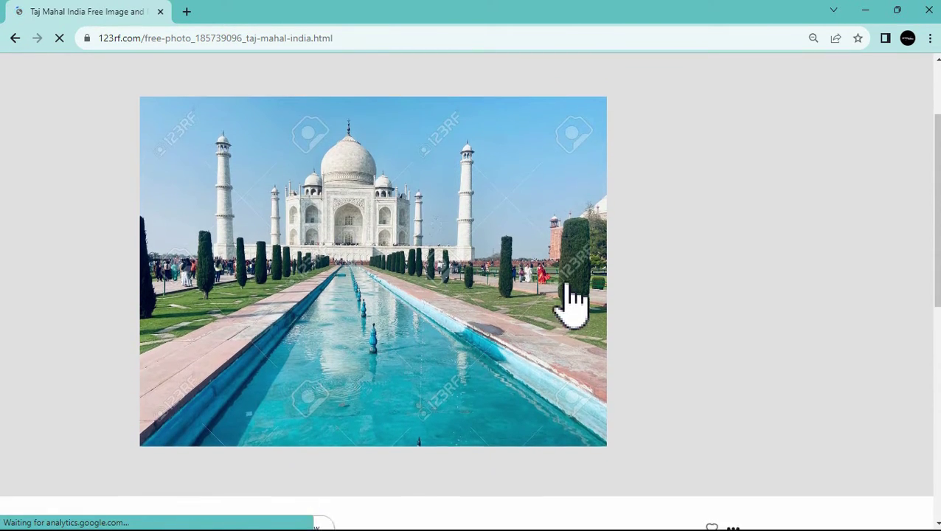
{"action": "scroll", "coordinate": [572, 303], "scroll_direction": "down", "scroll_amount": 2}
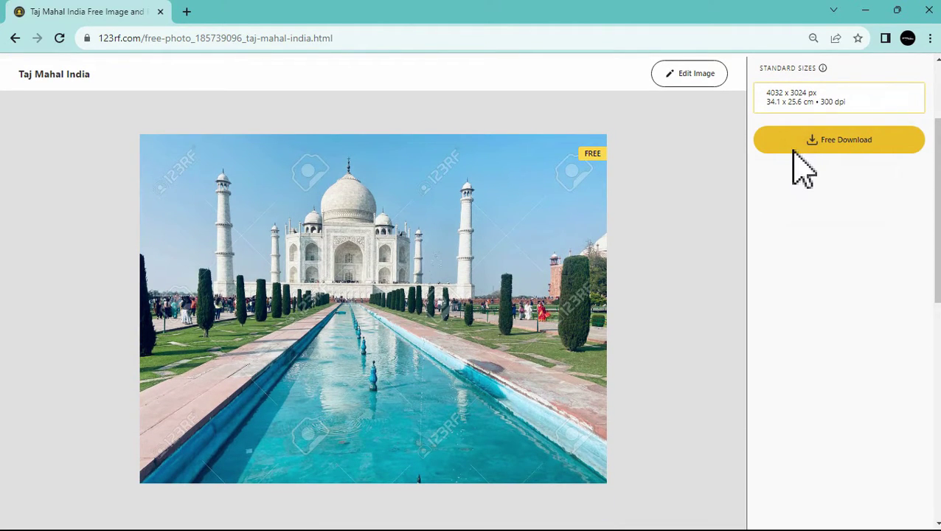
{"action": "left_click", "coordinate": [793, 150]}
Step: Confirm the FREE Download, saving 185739096_l_normal_none.jpg, and return to PowerPoint
{"action": "left_click", "coordinate": [380, 461]}
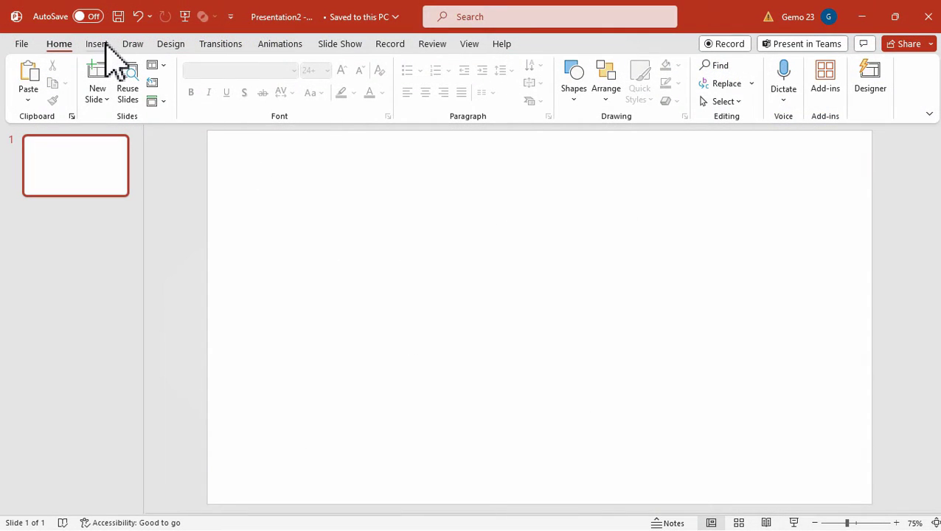
{"action": "left_click", "coordinate": [97, 44]}
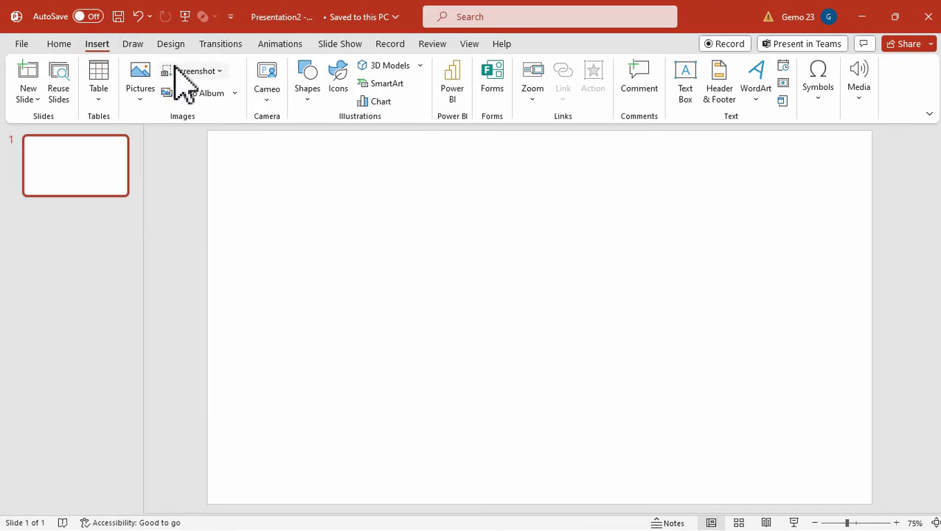
Step: Insert the downloaded Taj Mahal photo from this device and apply the first torn-edge Designer layout
{"action": "left_click", "coordinate": [138, 97]}
{"action": "left_click", "coordinate": [167, 142]}
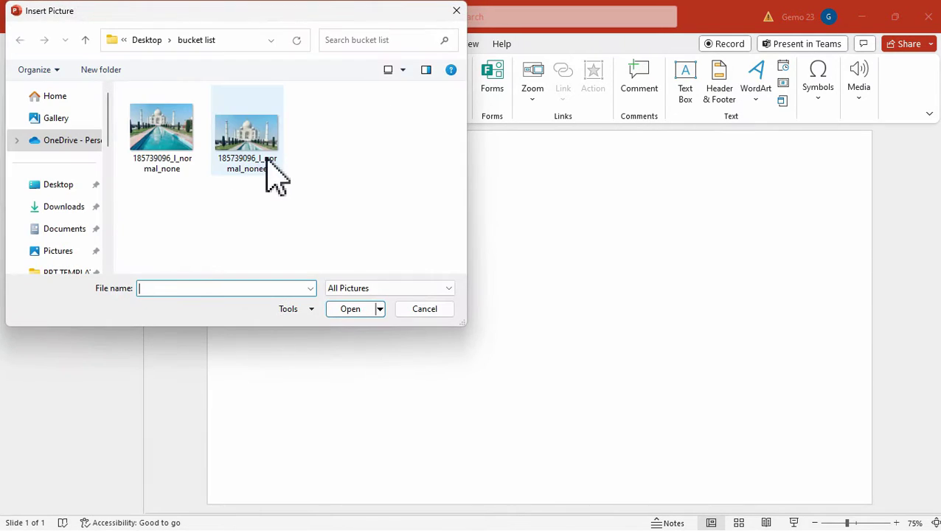
{"action": "double_click", "coordinate": [267, 157]}
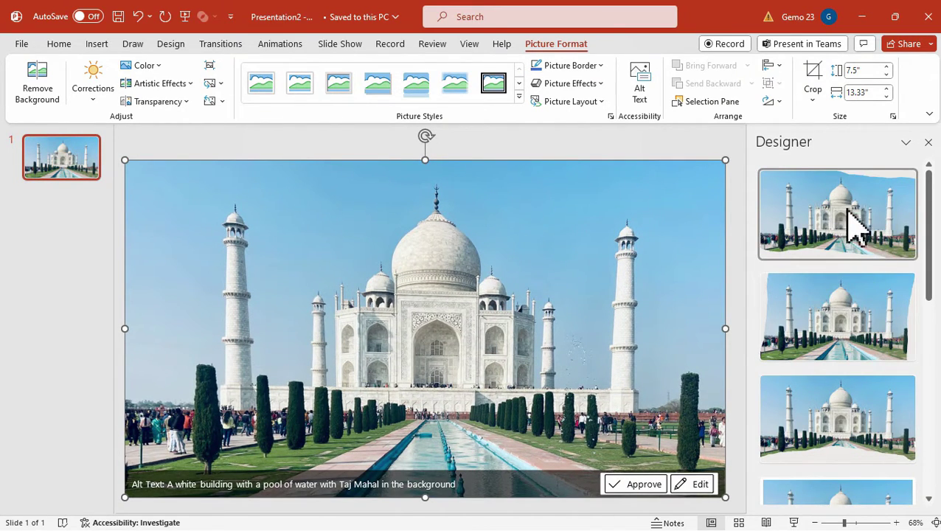
{"action": "left_click", "coordinate": [862, 235]}
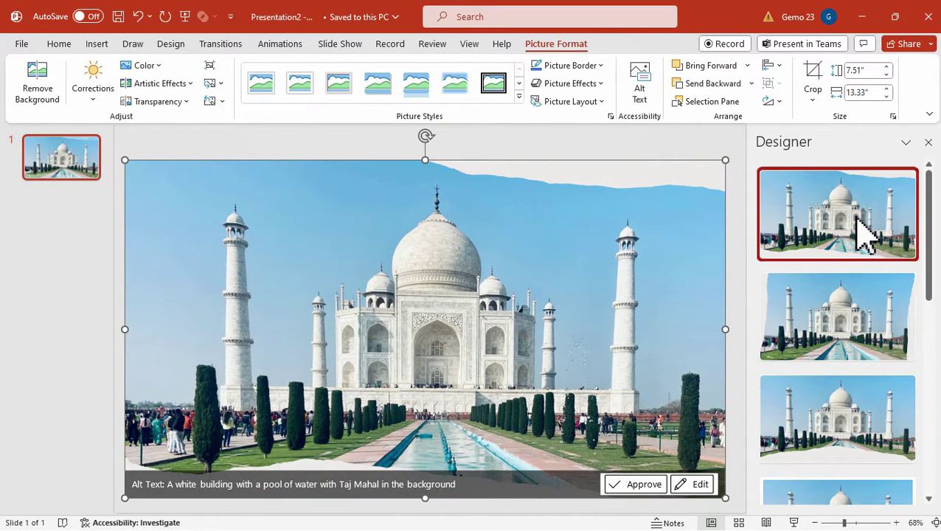
{"action": "left_click", "coordinate": [927, 143]}
{"action": "left_click", "coordinate": [186, 184]}
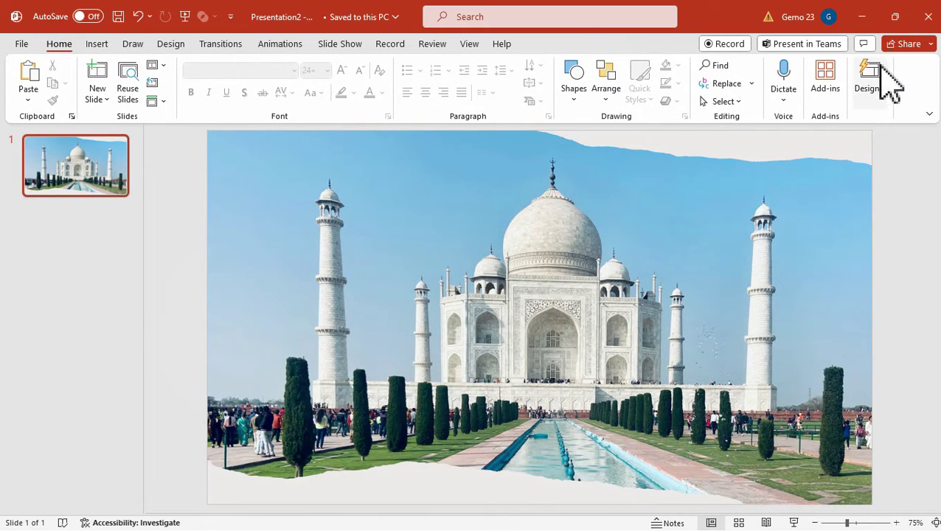
Step: Browse the Designer ideas again and close them without changing the slide
{"action": "left_click", "coordinate": [882, 93]}
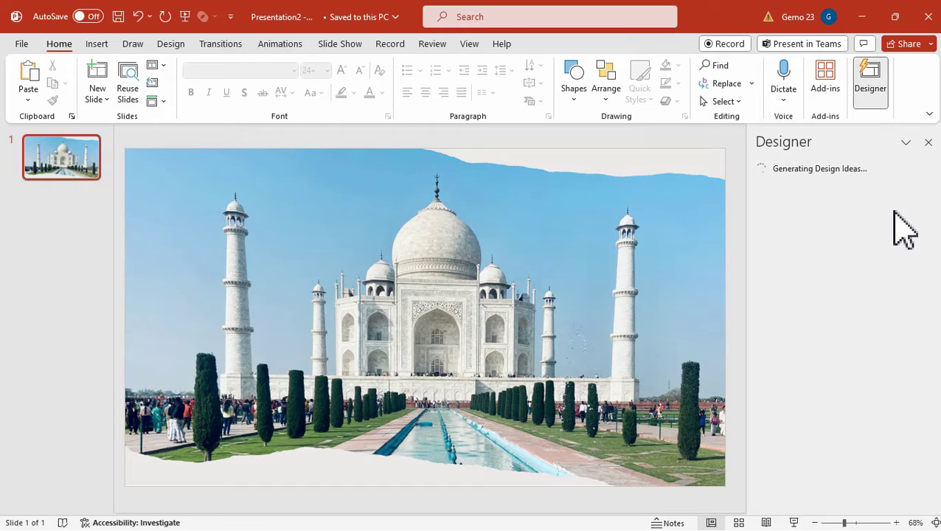
{"action": "scroll", "coordinate": [896, 236], "scroll_direction": "down", "scroll_amount": 5}
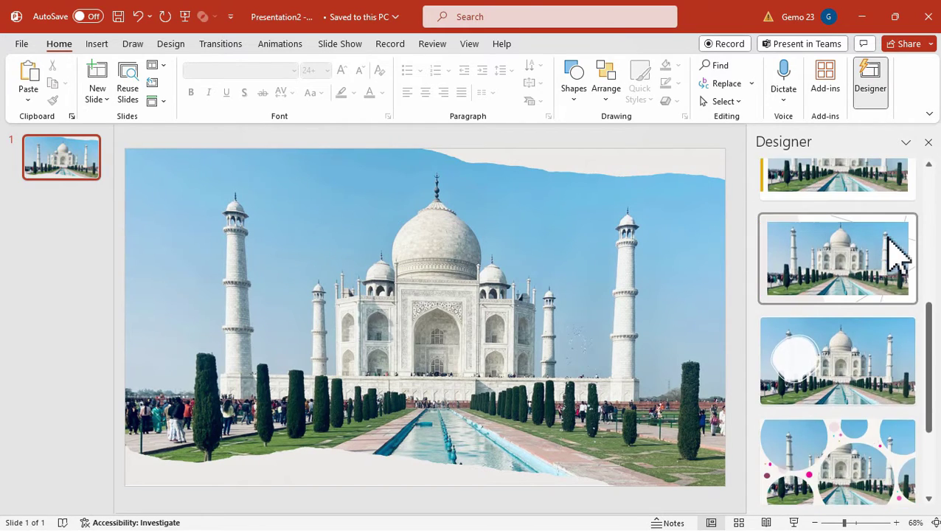
{"action": "scroll", "coordinate": [896, 244], "scroll_direction": "up", "scroll_amount": 5}
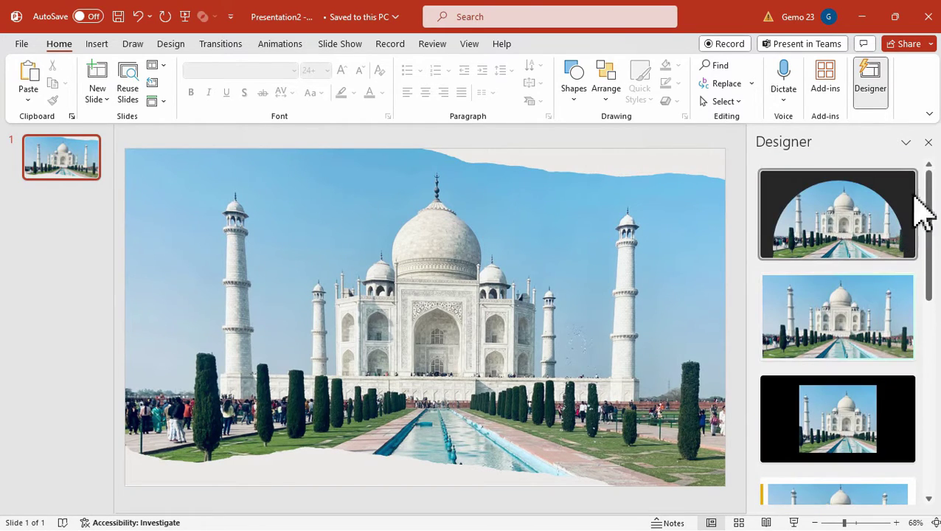
{"action": "left_click", "coordinate": [928, 142]}
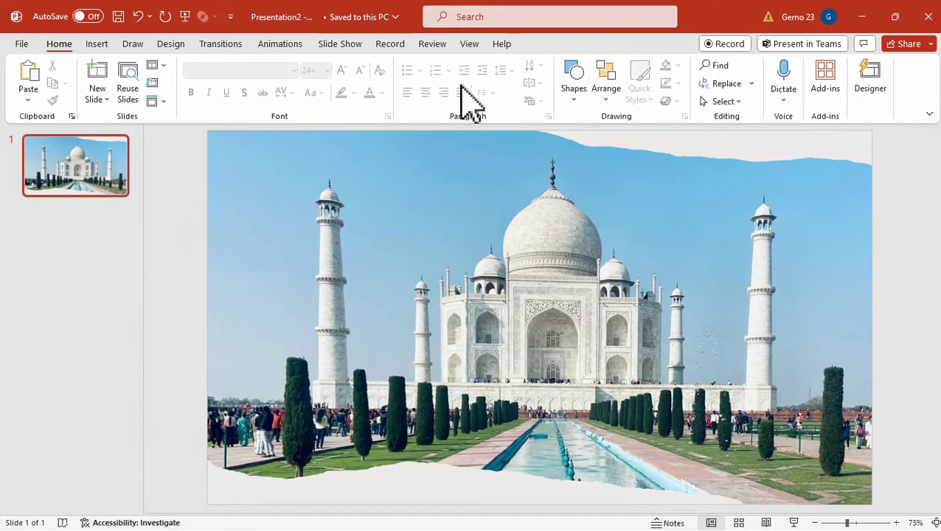
{"action": "left_click", "coordinate": [97, 43]}
Step: Draw a rectangle across the left middle of the photo and set its line to No line
{"action": "left_click", "coordinate": [314, 97]}
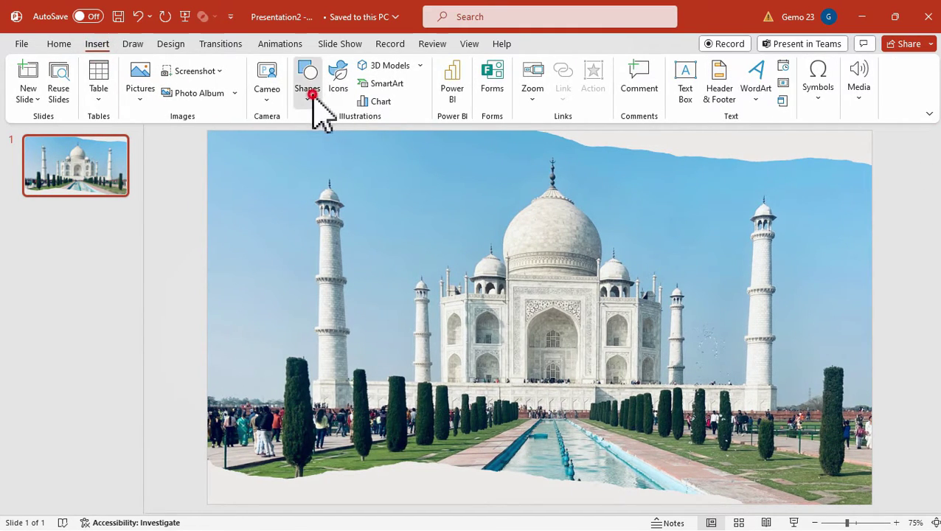
{"action": "left_click", "coordinate": [343, 138]}
{"action": "left_click_drag", "start_coordinate": [199, 283], "coordinate": [540, 409]}
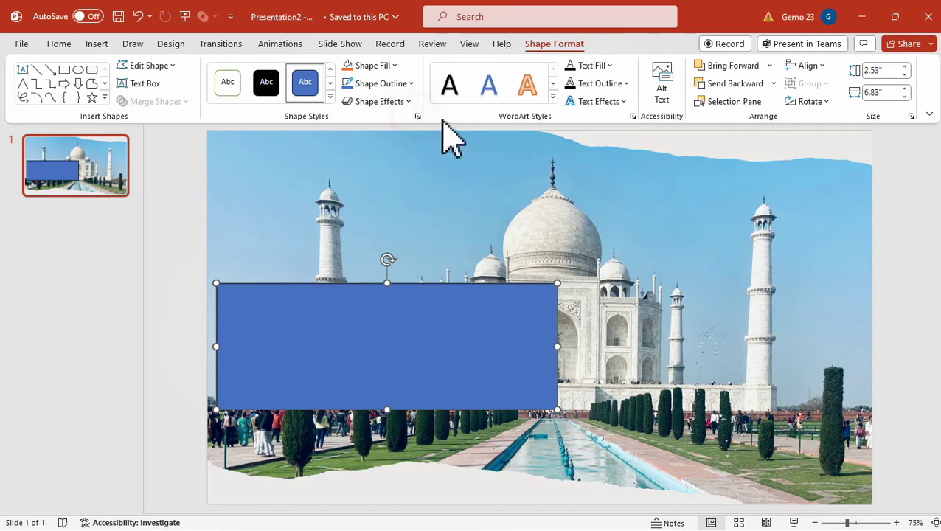
{"action": "left_click", "coordinate": [417, 115]}
{"action": "left_click", "coordinate": [778, 219]}
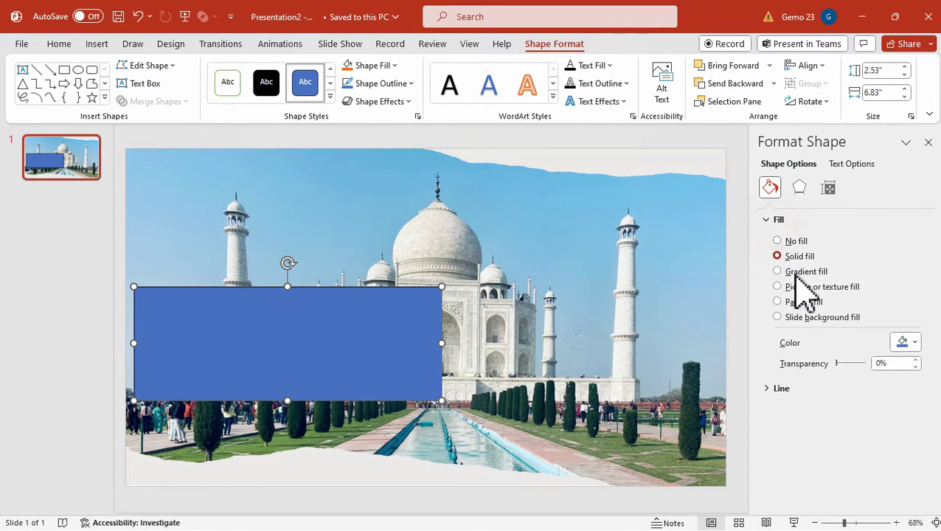
{"action": "left_click", "coordinate": [794, 389]}
{"action": "left_click", "coordinate": [799, 410]}
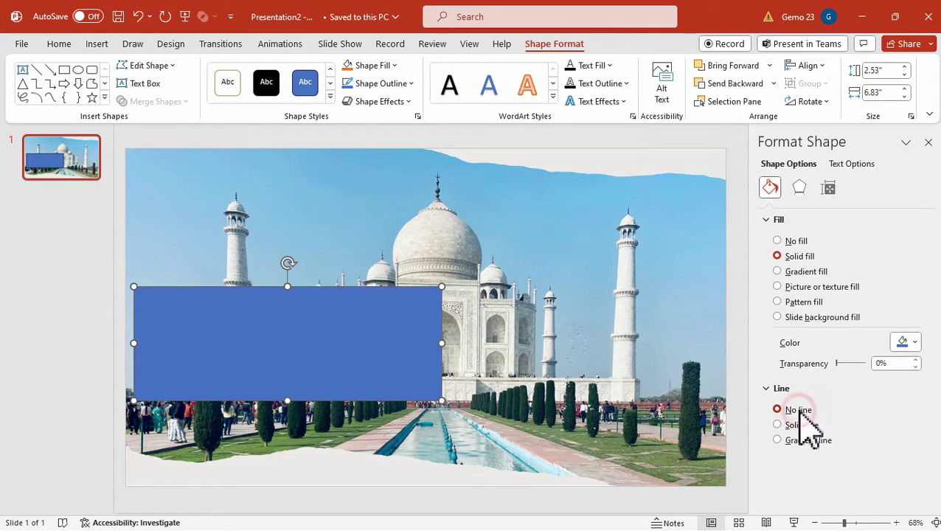
Step: Give it a two-stop black gradient fill with the end stop 100% transparent
{"action": "left_click", "coordinate": [817, 272]}
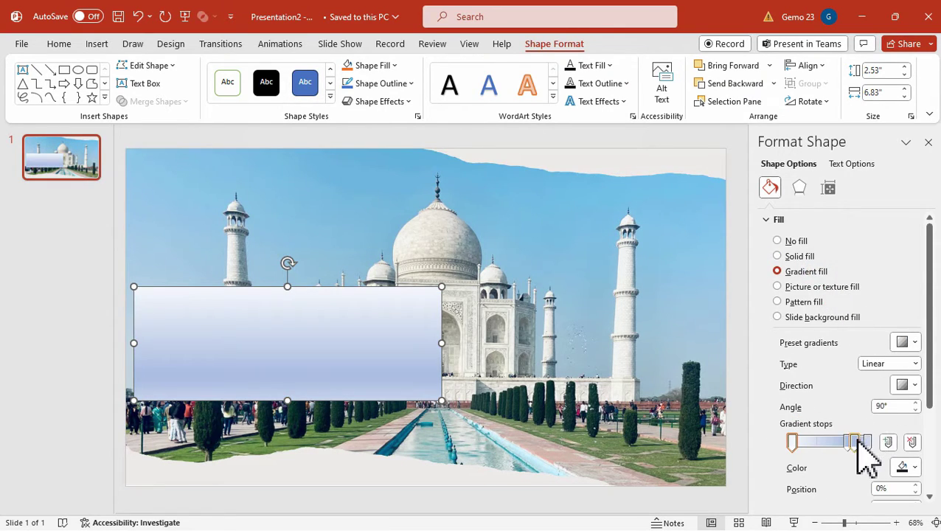
{"action": "left_click_drag", "start_coordinate": [850, 443], "coordinate": [813, 445]}
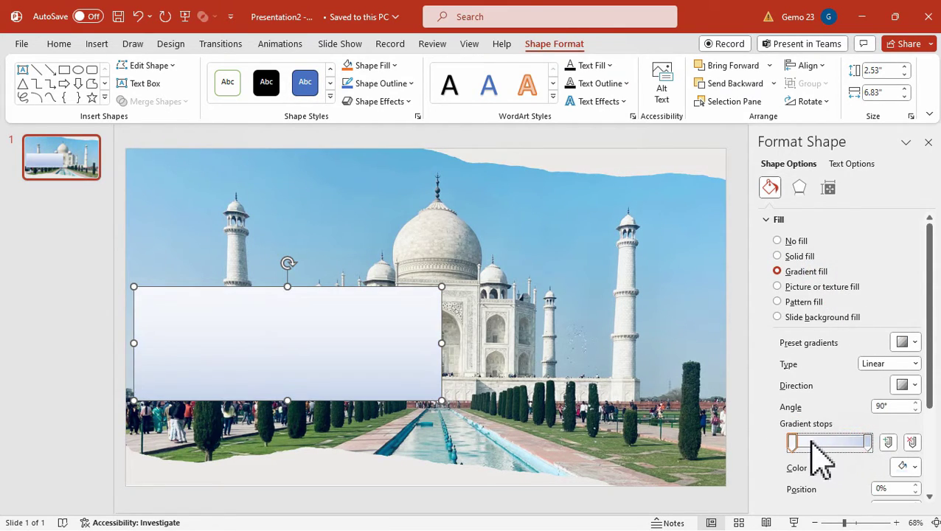
{"action": "left_click", "coordinate": [901, 468]}
{"action": "left_click", "coordinate": [837, 321]}
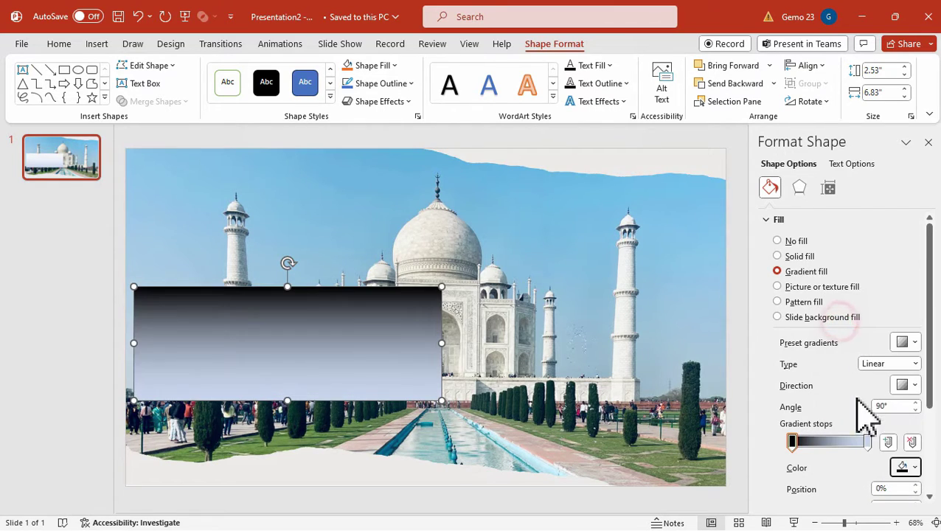
{"action": "left_click", "coordinate": [869, 439]}
{"action": "left_click", "coordinate": [903, 467]}
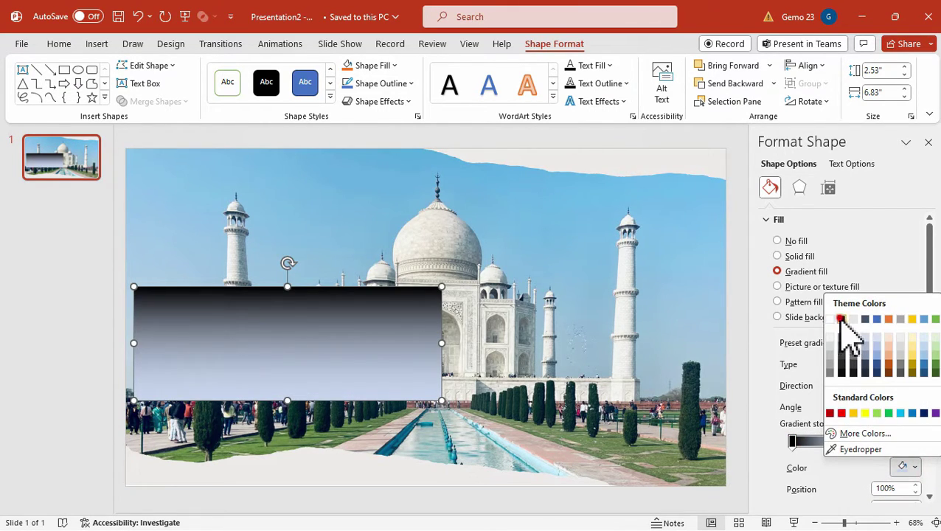
{"action": "left_click", "coordinate": [840, 319]}
{"action": "scroll", "coordinate": [865, 378], "scroll_direction": "down", "scroll_amount": 1}
{"action": "left_click_drag", "start_coordinate": [846, 473], "coordinate": [867, 474]}
Step: Set the gradient to Linear Right, then widen the overlay and move it to the left edge
{"action": "left_click", "coordinate": [904, 435]}
{"action": "left_click", "coordinate": [909, 435]}
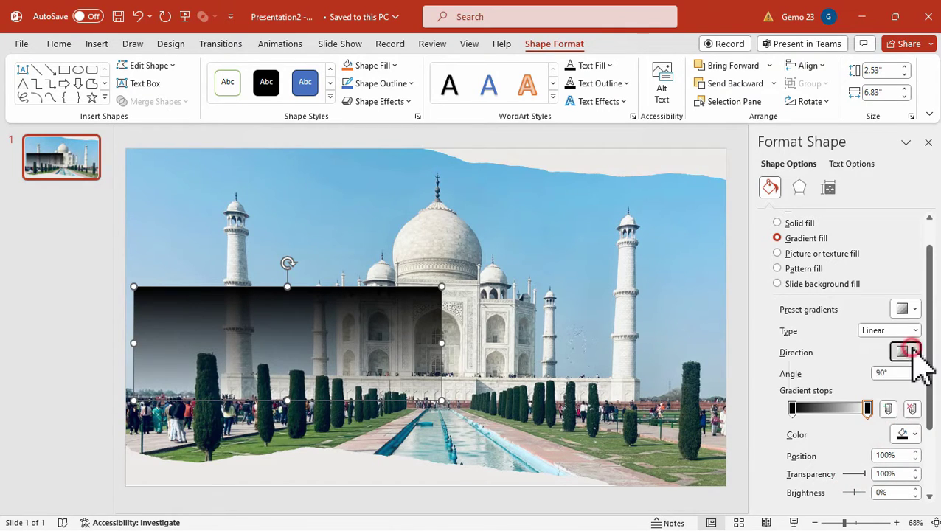
{"action": "left_click", "coordinate": [912, 352]}
{"action": "left_click", "coordinate": [895, 380]}
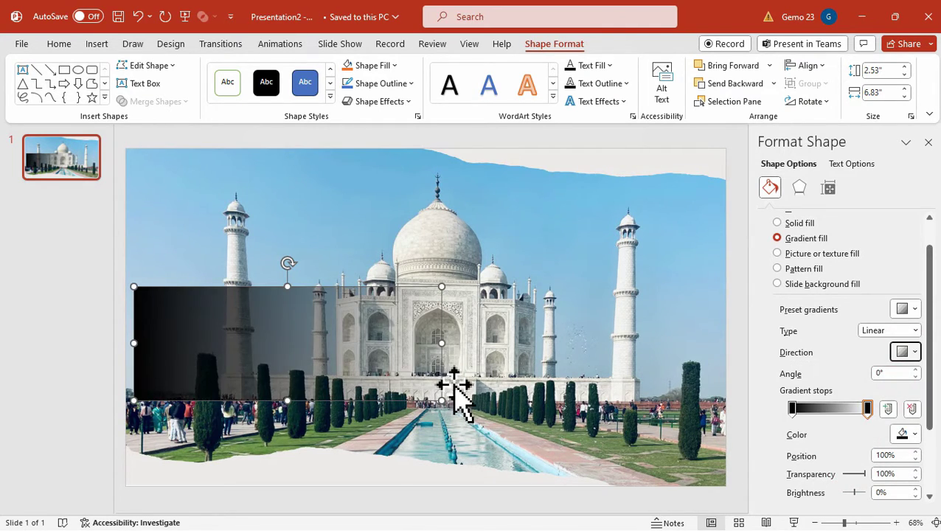
{"action": "left_click_drag", "start_coordinate": [441, 342], "coordinate": [500, 345]}
{"action": "left_click_drag", "start_coordinate": [336, 330], "coordinate": [300, 357]}
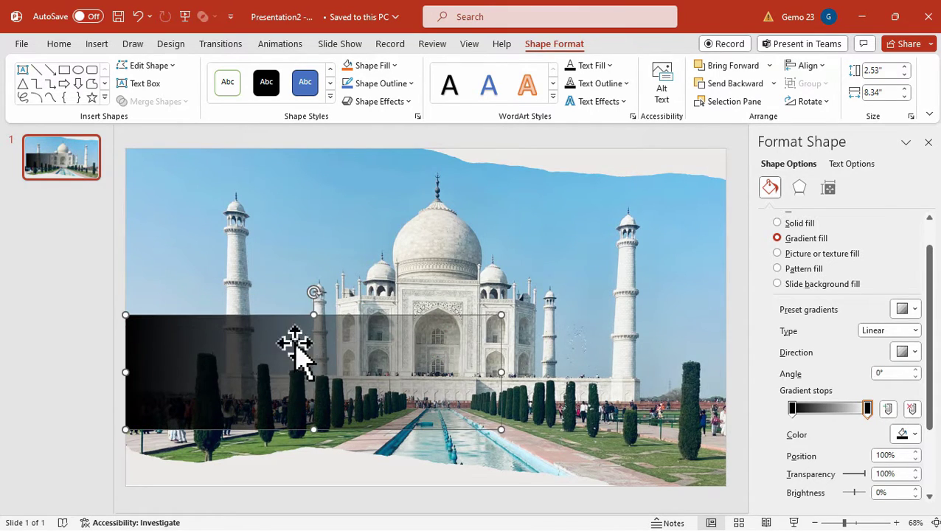
{"action": "left_click", "coordinate": [125, 180]}
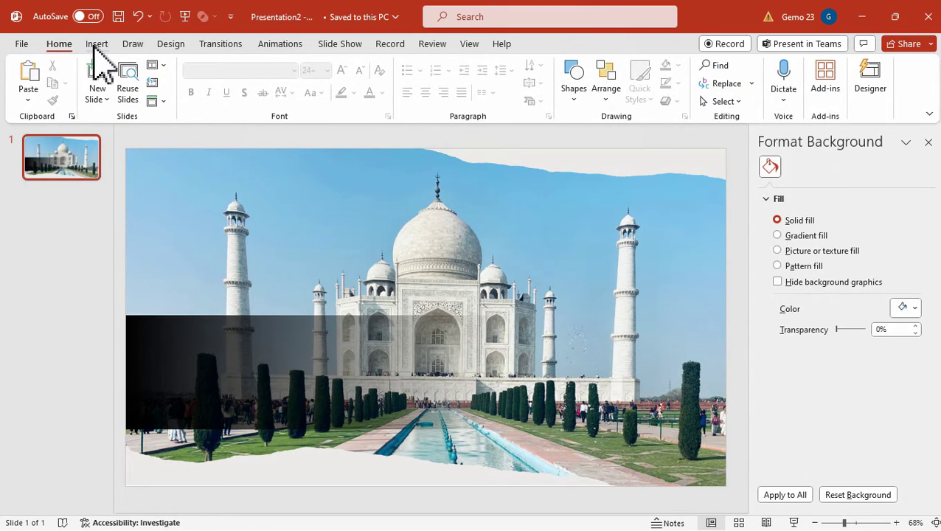
Step: Draw a text box over the dark overlay and type 'Taj Mahal'
{"action": "left_click", "coordinate": [96, 45]}
{"action": "left_click", "coordinate": [677, 93]}
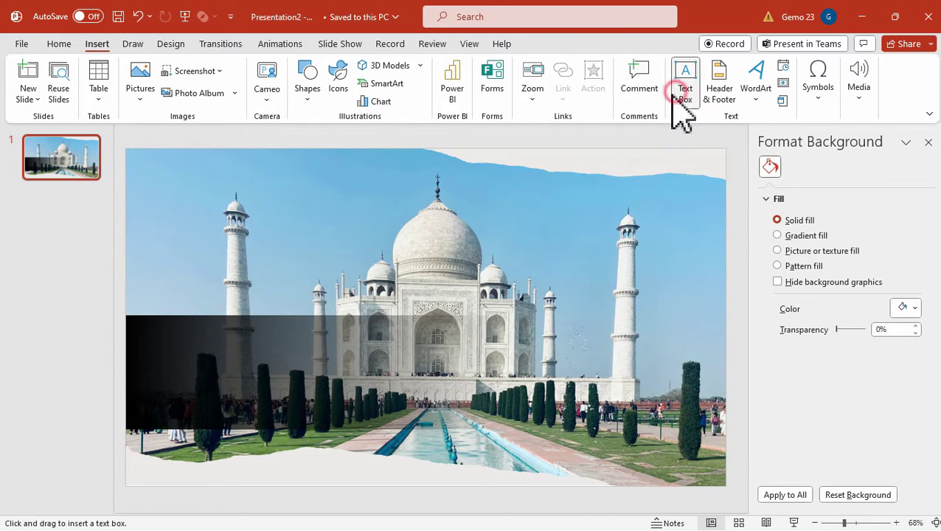
{"action": "left_click_drag", "start_coordinate": [192, 327], "coordinate": [397, 345]}
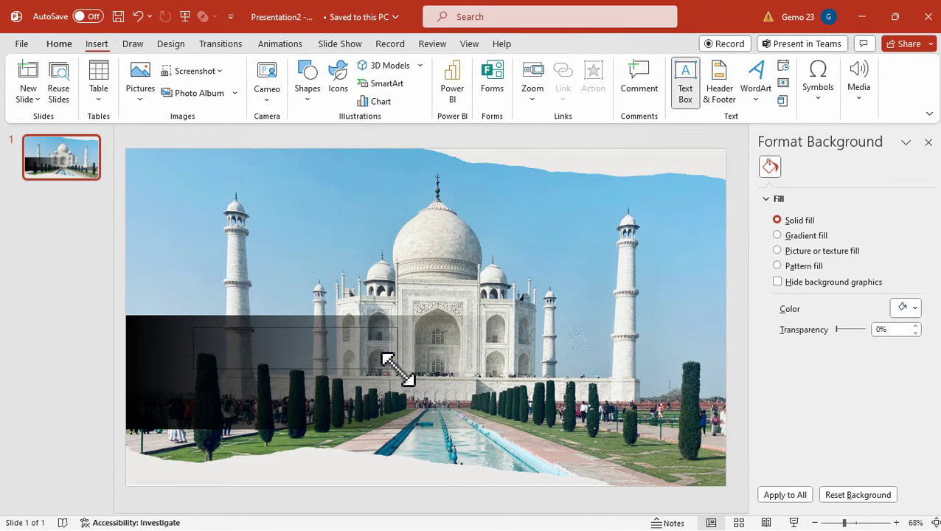
{"action": "type", "text": "Taj Mahal"}
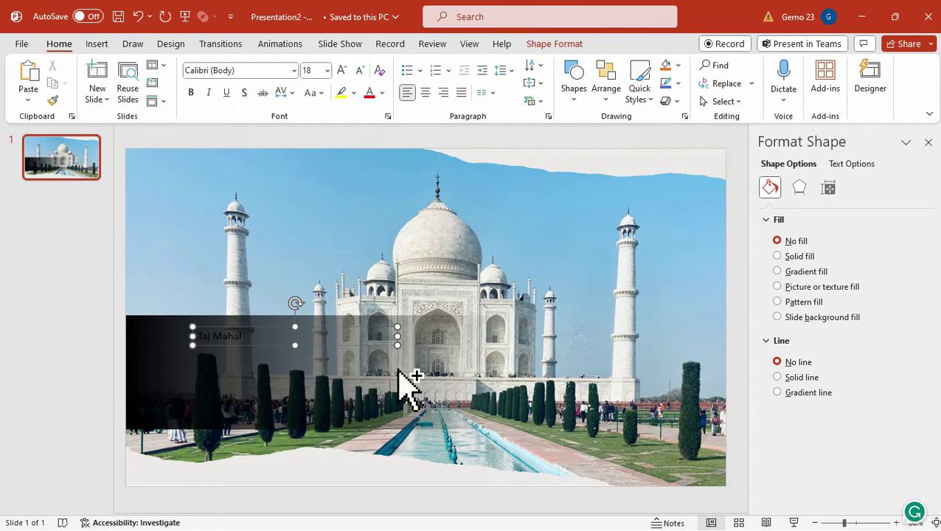
{"action": "key", "text": "ctrl+a"}
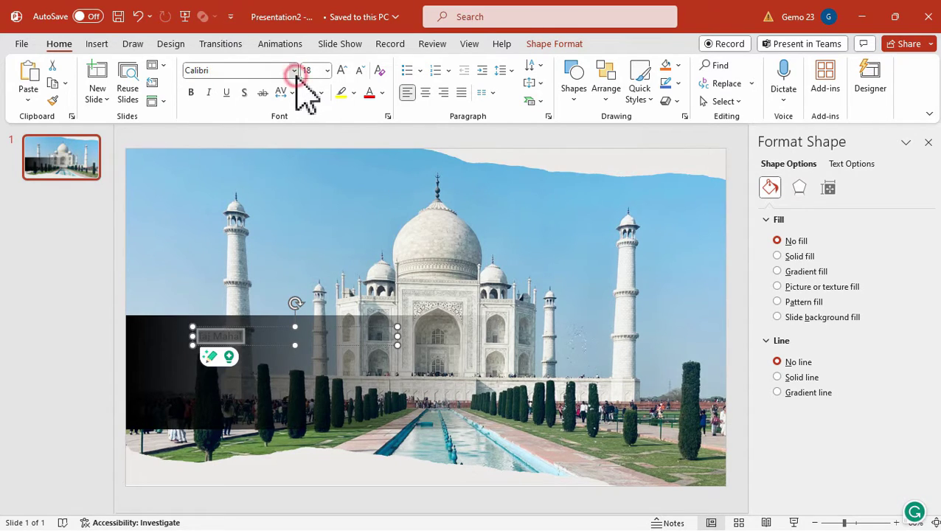
Step: Set the title to NewYork font, enlarge it, and colour it white
{"action": "left_click", "coordinate": [294, 71]}
{"action": "type", "text": "N"}
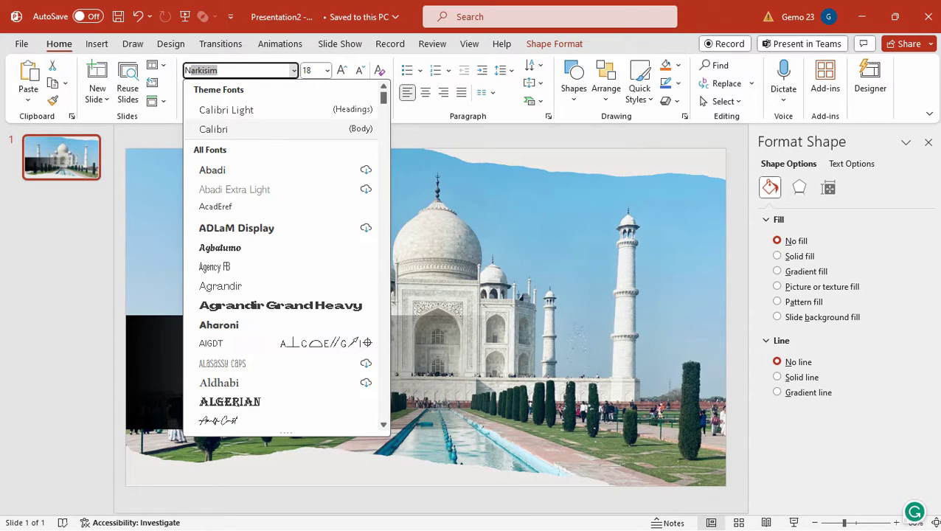
{"action": "type", "text": "ewYork"}
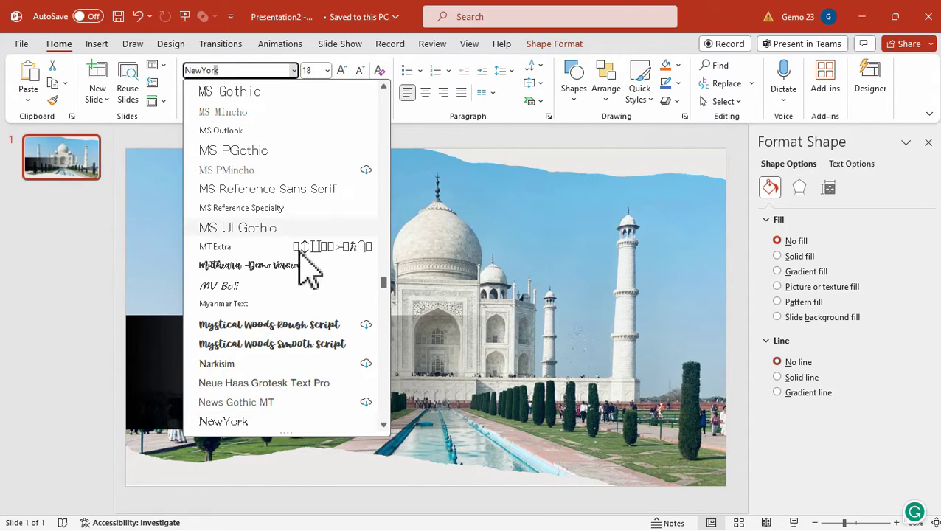
{"action": "left_click", "coordinate": [239, 424]}
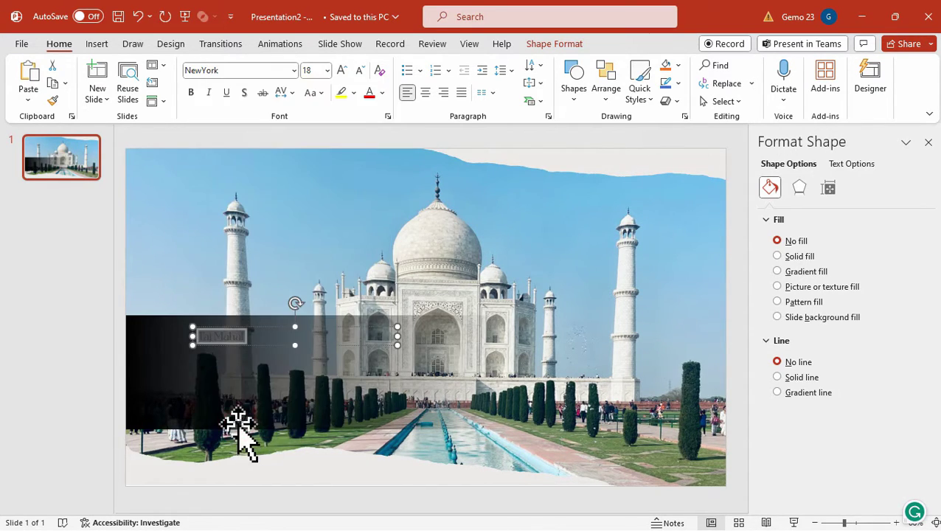
{"action": "left_click", "coordinate": [341, 71]}
{"action": "left_click", "coordinate": [341, 70]}
{"action": "left_click", "coordinate": [341, 70]}
{"action": "left_click", "coordinate": [342, 71]}
{"action": "left_click", "coordinate": [342, 71]}
{"action": "left_click", "coordinate": [382, 93]}
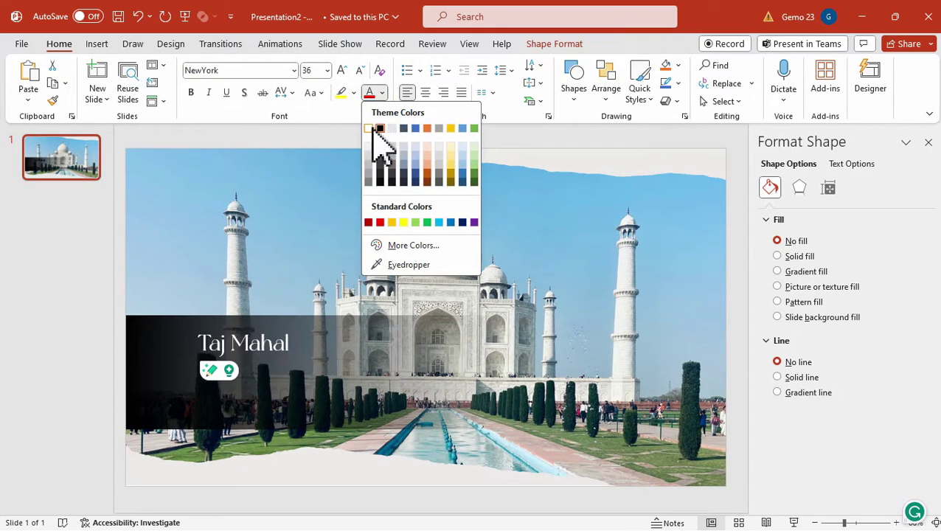
{"action": "left_click", "coordinate": [376, 129]}
Step: Make the title bold with a shadow, enlarge it to 72 pt, and shift it left
{"action": "left_click", "coordinate": [342, 71]}
{"action": "left_click", "coordinate": [341, 71]}
{"action": "left_click", "coordinate": [341, 70]}
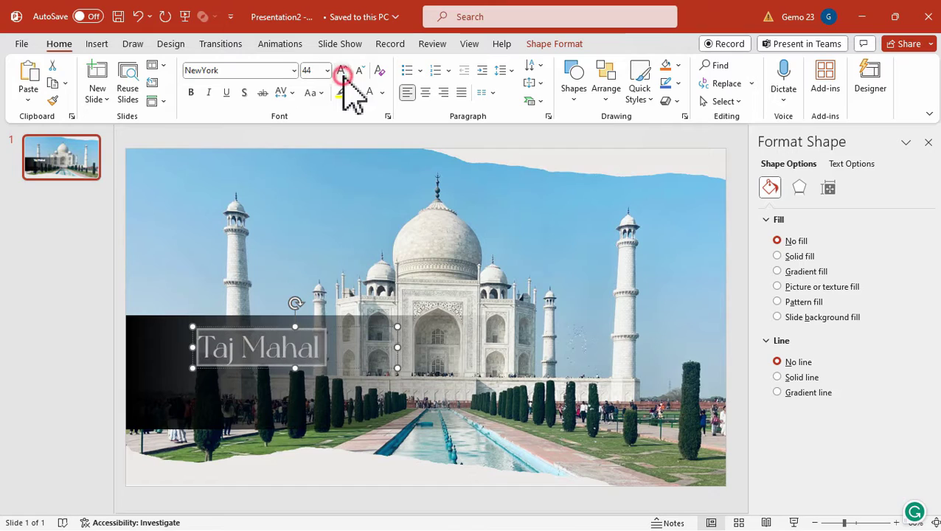
{"action": "left_click", "coordinate": [191, 92]}
{"action": "left_click", "coordinate": [244, 92]}
{"action": "left_click", "coordinate": [341, 70]}
{"action": "left_click", "coordinate": [341, 71]}
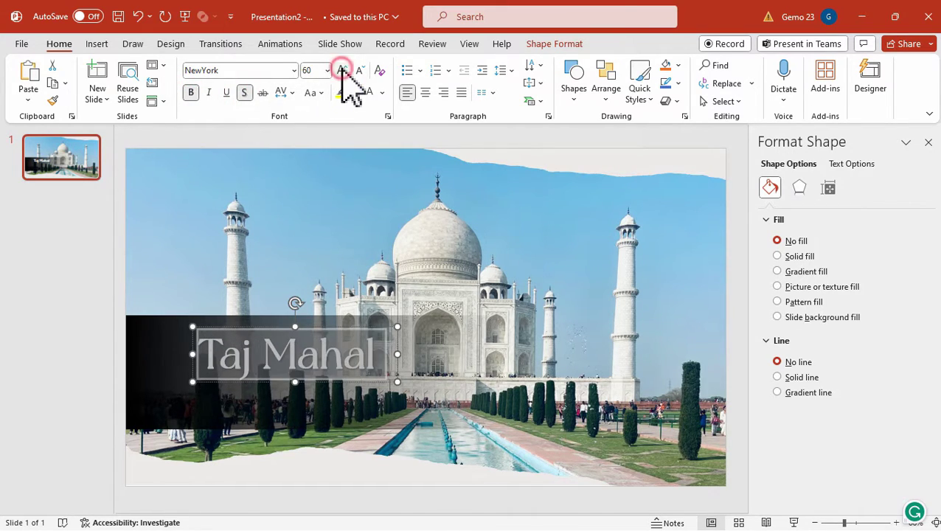
{"action": "left_click", "coordinate": [341, 71]}
{"action": "left_click_drag", "start_coordinate": [342, 327], "coordinate": [301, 317]}
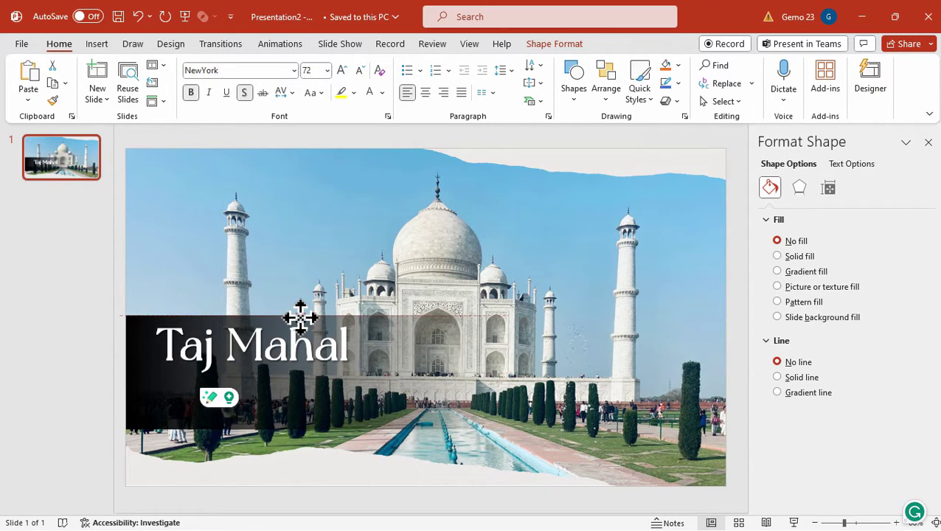
{"action": "left_click", "coordinate": [306, 420]}
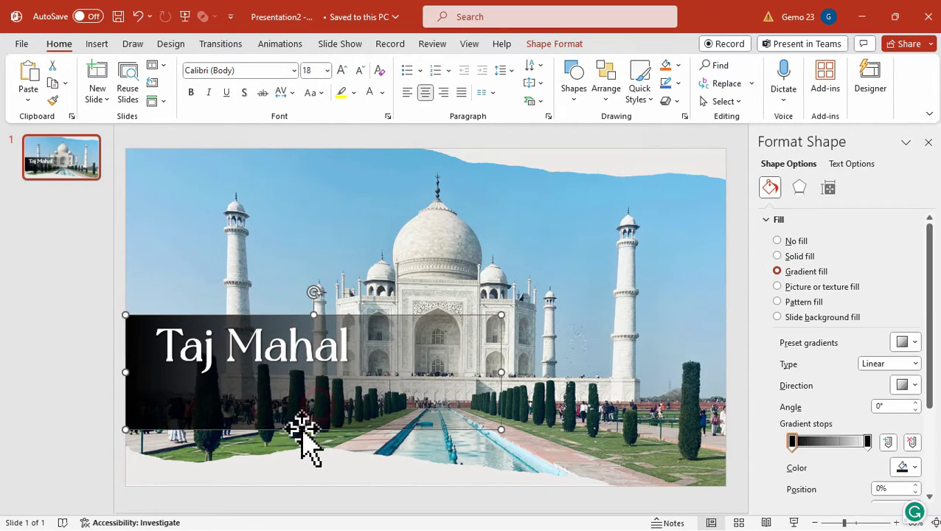